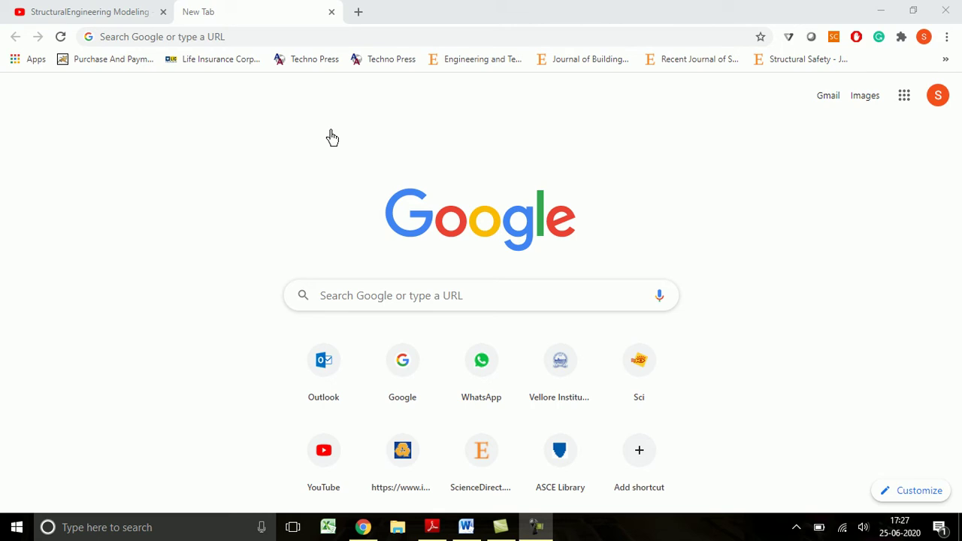
Step: Search Google for "peer ground motion database" and open the PEER Ground Motion Database site
{"action": "left_click", "coordinate": [255, 43]}
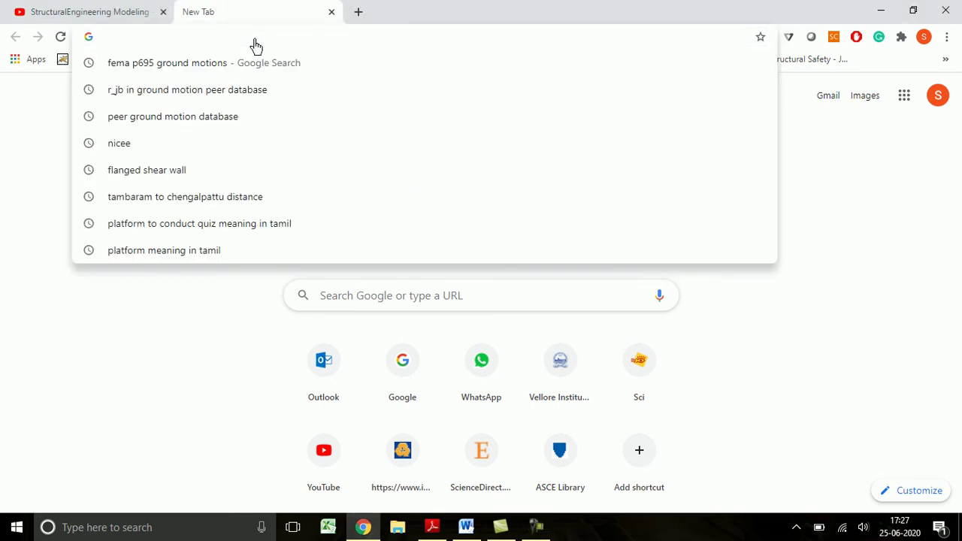
{"action": "type", "text": "g"}
{"action": "key", "text": "Return"}
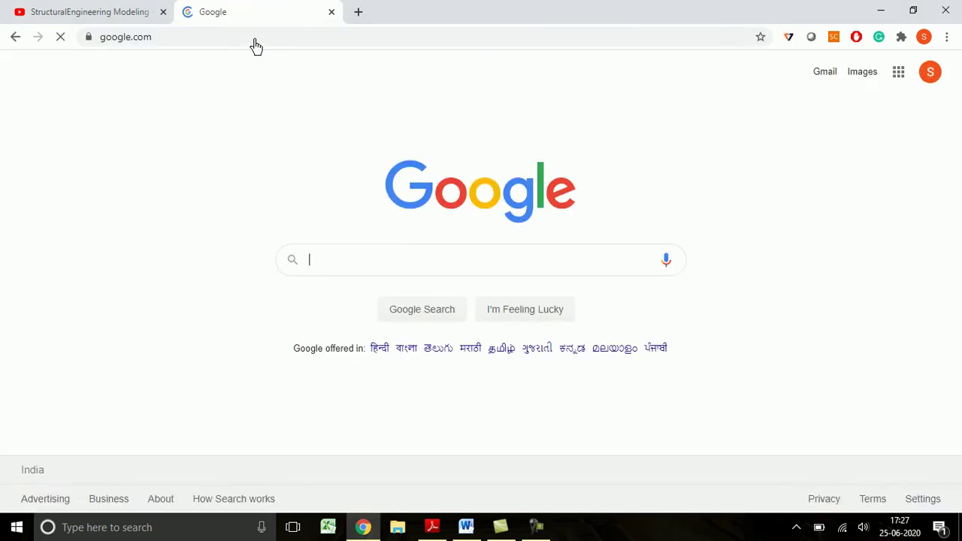
{"action": "type", "text": "p"}
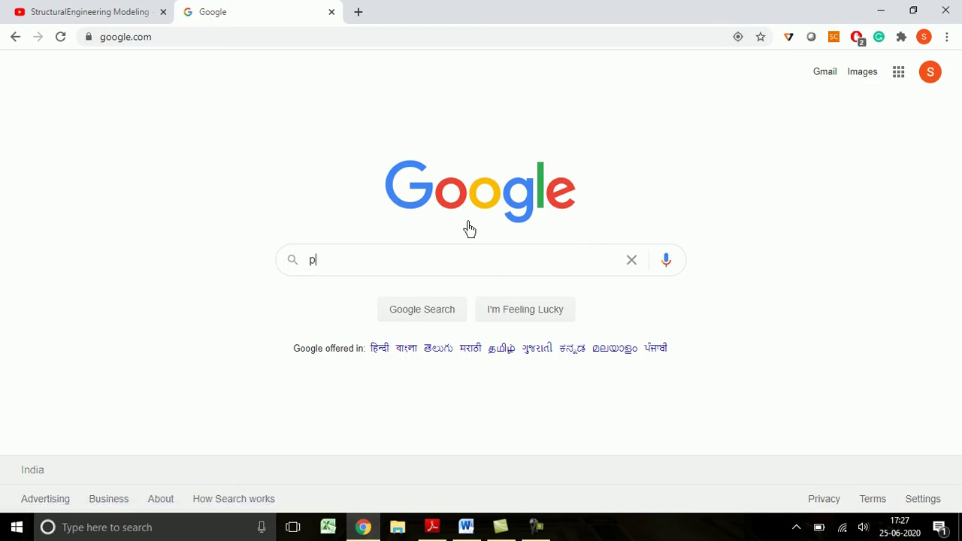
{"action": "type", "text": "eer"}
{"action": "key", "text": "Down"}
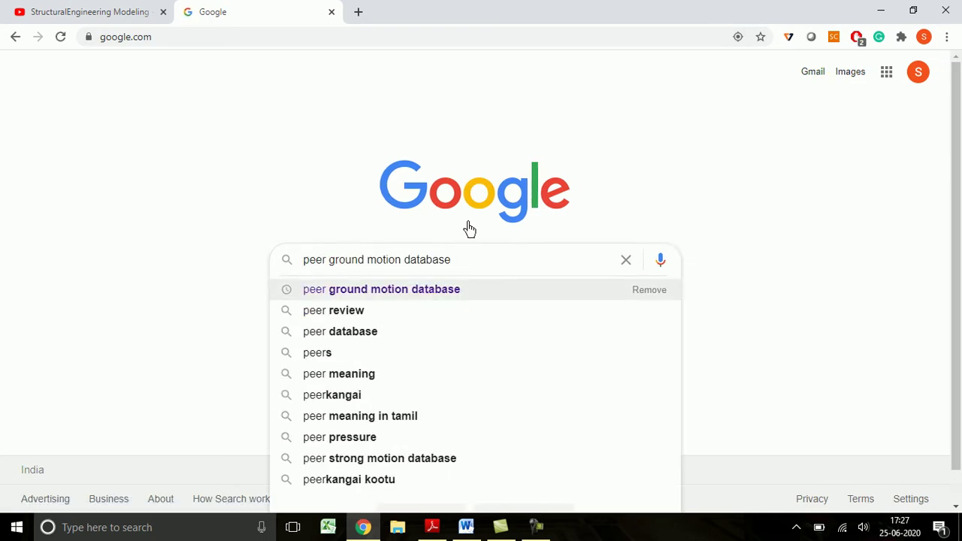
{"action": "key", "text": "Return"}
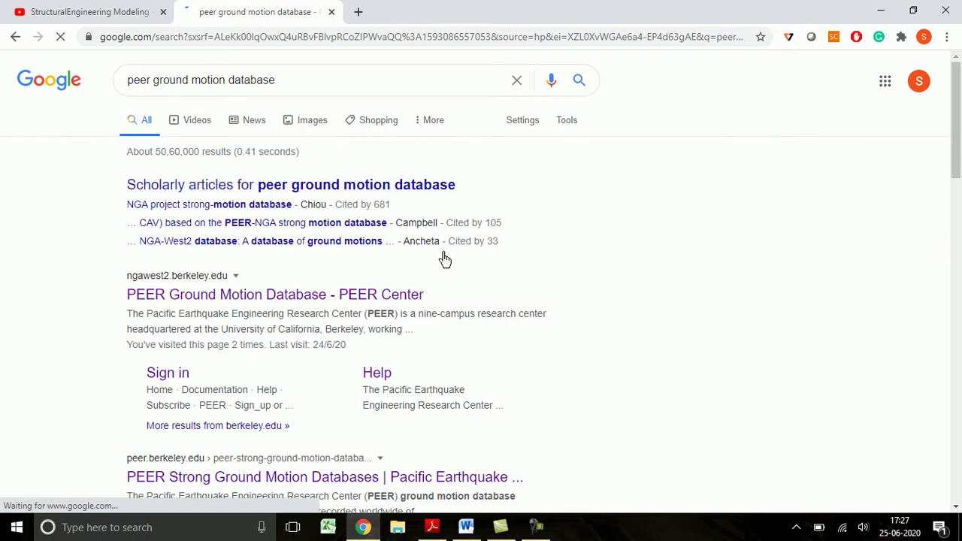
{"action": "left_click", "coordinate": [244, 304]}
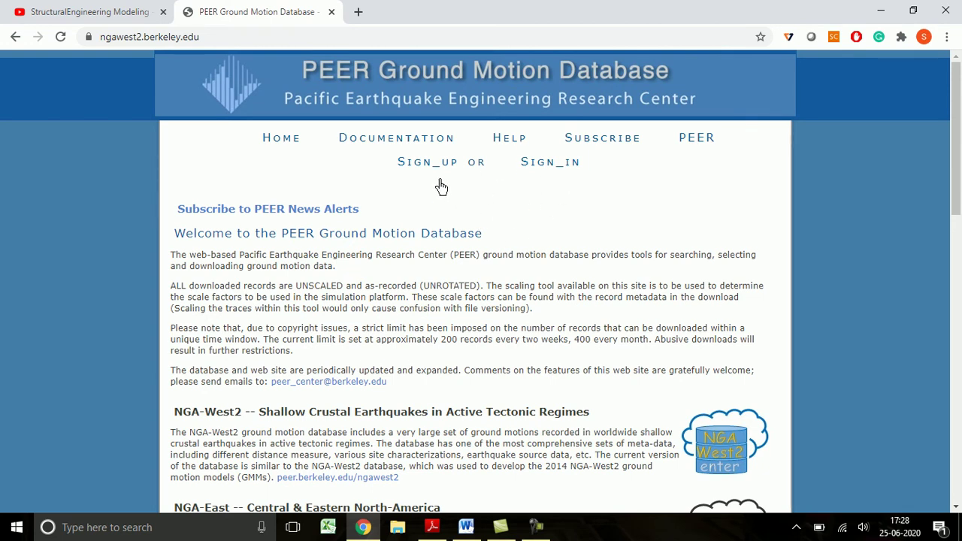
Step: Sign in to the PEER Ground Motion Database with the account email and password
{"action": "left_click", "coordinate": [545, 173]}
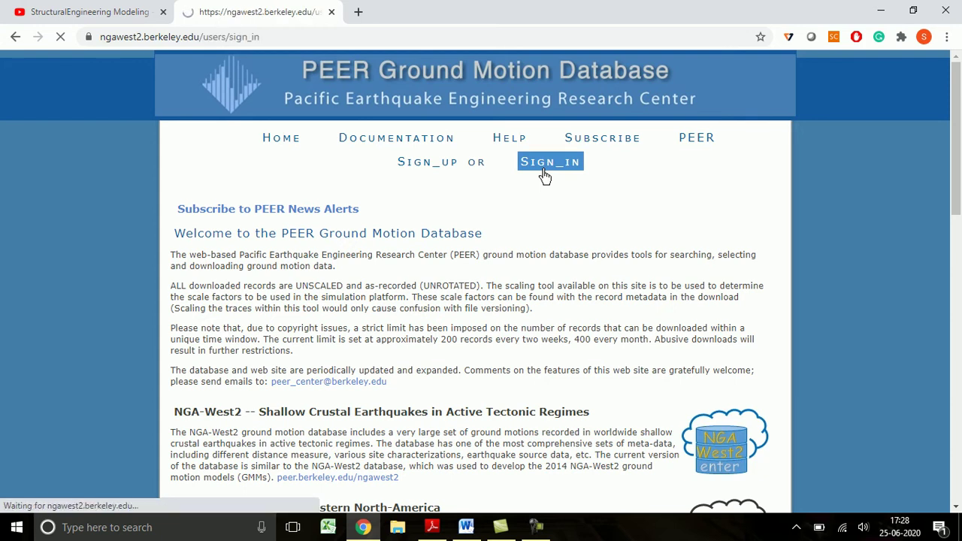
{"action": "left_click", "coordinate": [306, 239]}
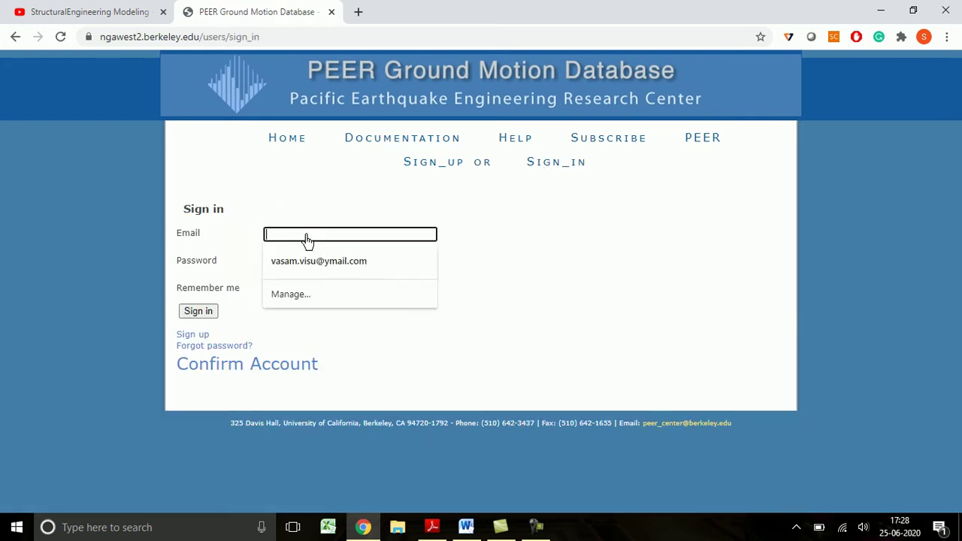
{"action": "type", "text": "s"}
{"action": "key", "text": "Down"}
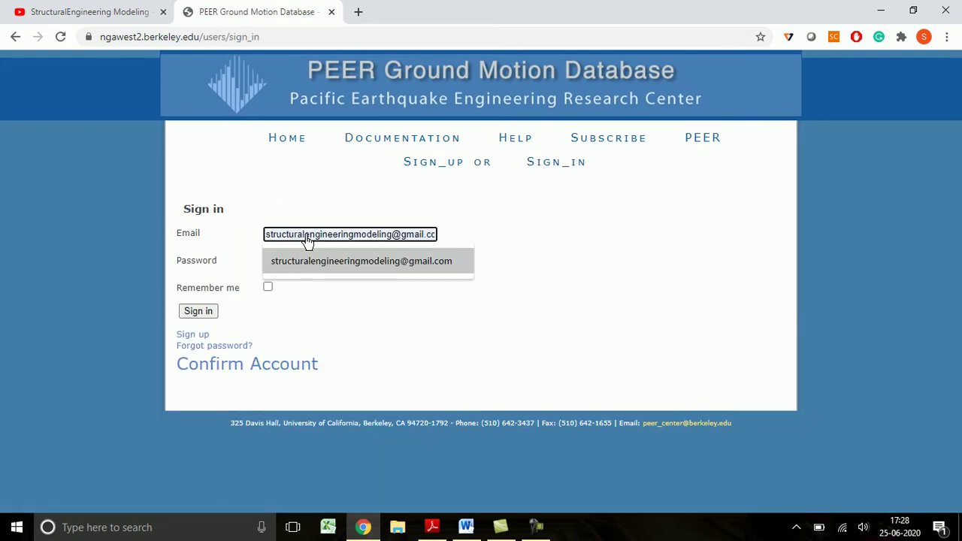
{"action": "key", "text": "Tab"}
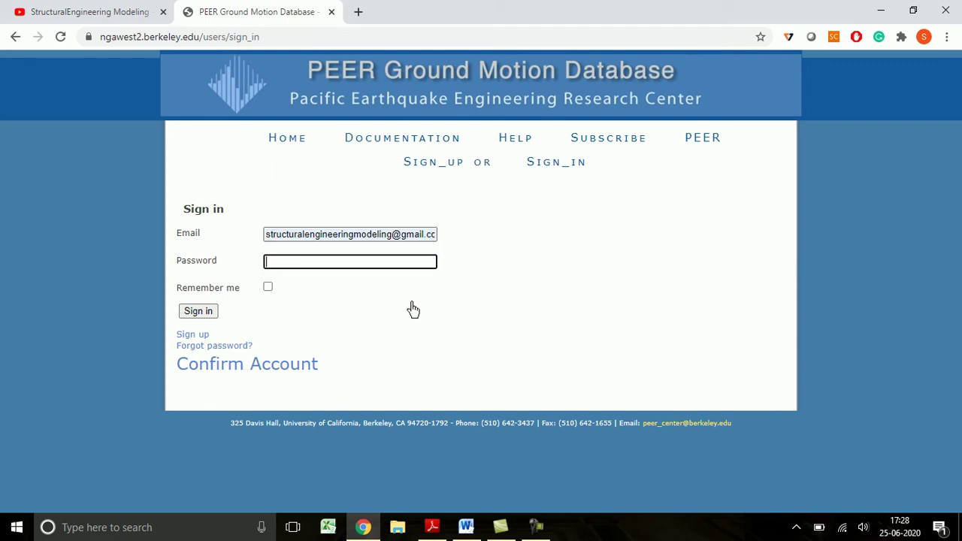
{"action": "type", "text": "•••••••••••"}
{"action": "left_click", "coordinate": [202, 315]}
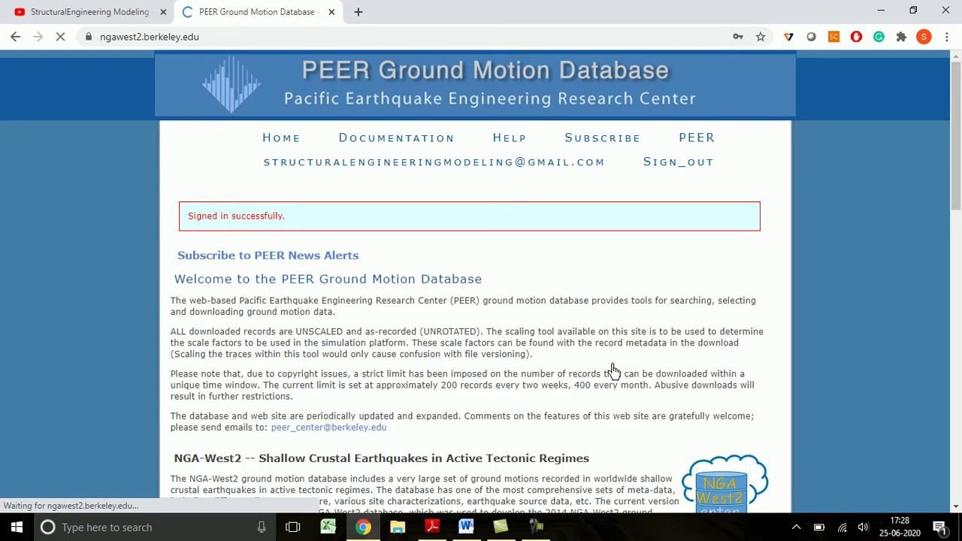
Step: Enter the NGA-West2 database and submit the target spectrum with the No Scaling model
{"action": "scroll", "coordinate": [676, 338], "scroll_direction": "down", "scroll_amount": 3}
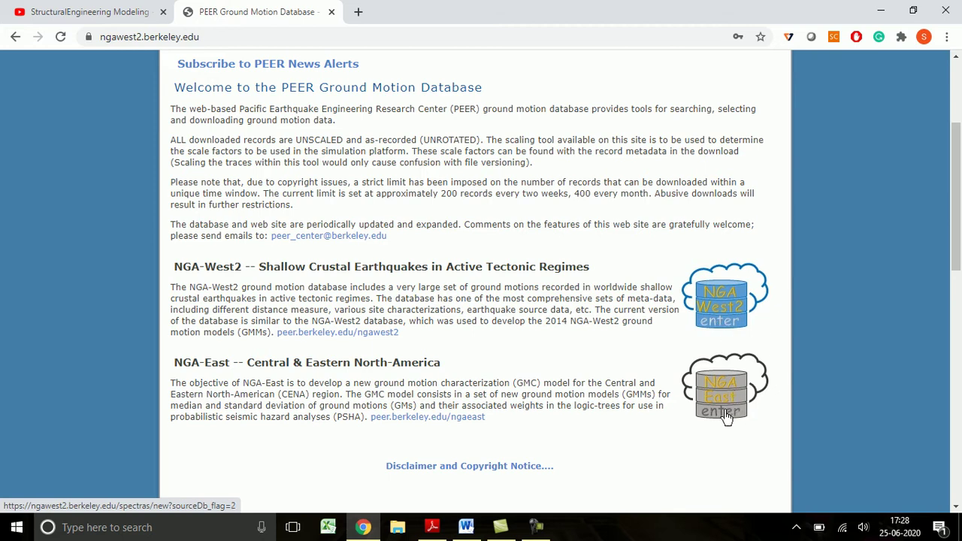
{"action": "left_click", "coordinate": [725, 320]}
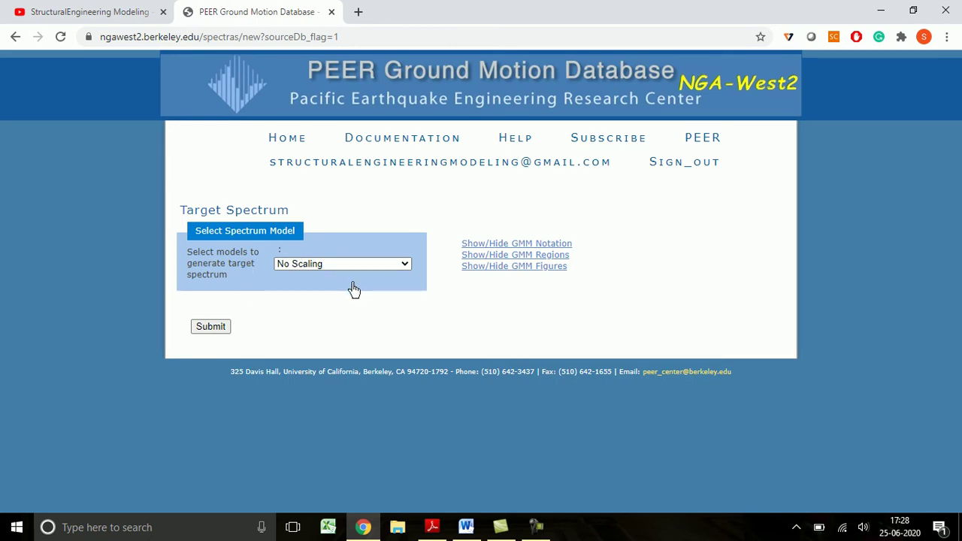
{"action": "left_click", "coordinate": [345, 267]}
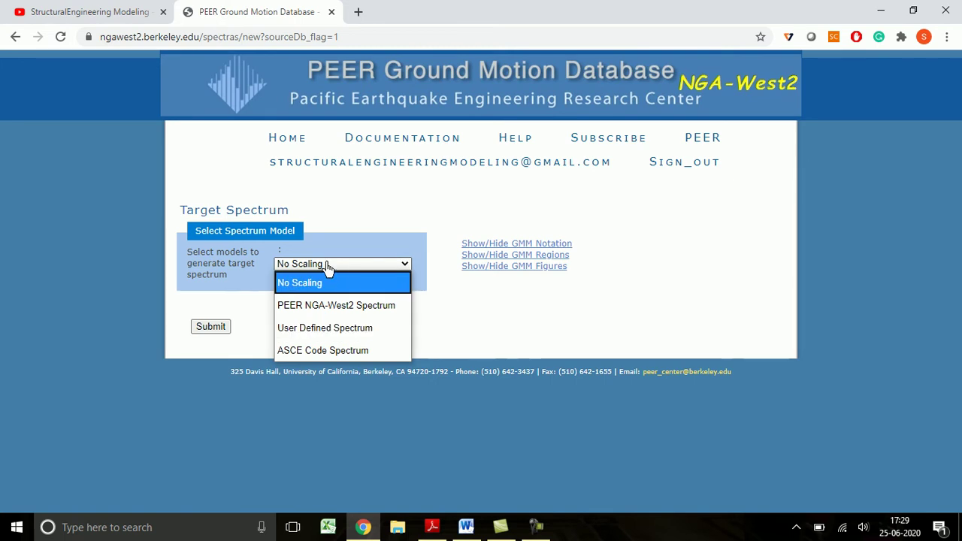
{"action": "left_click", "coordinate": [307, 286]}
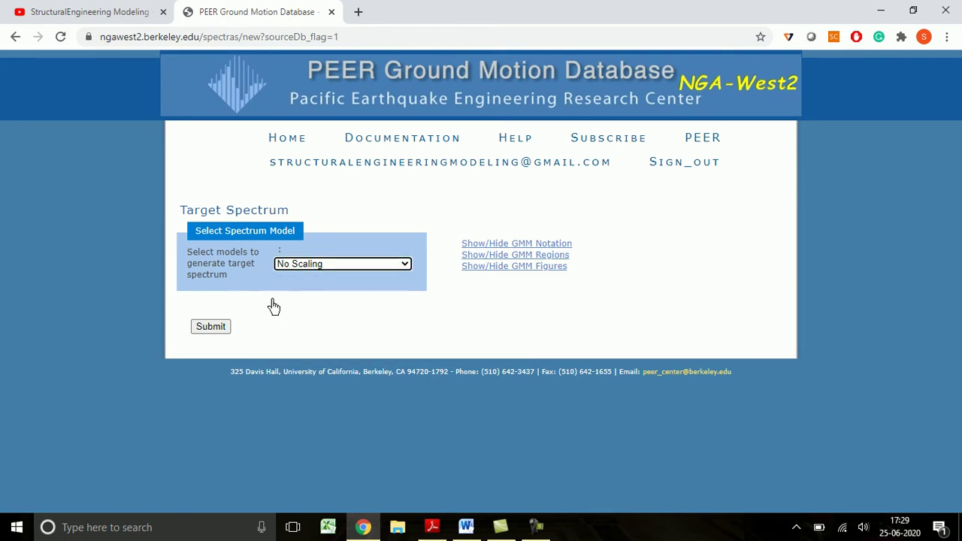
{"action": "left_click", "coordinate": [209, 328]}
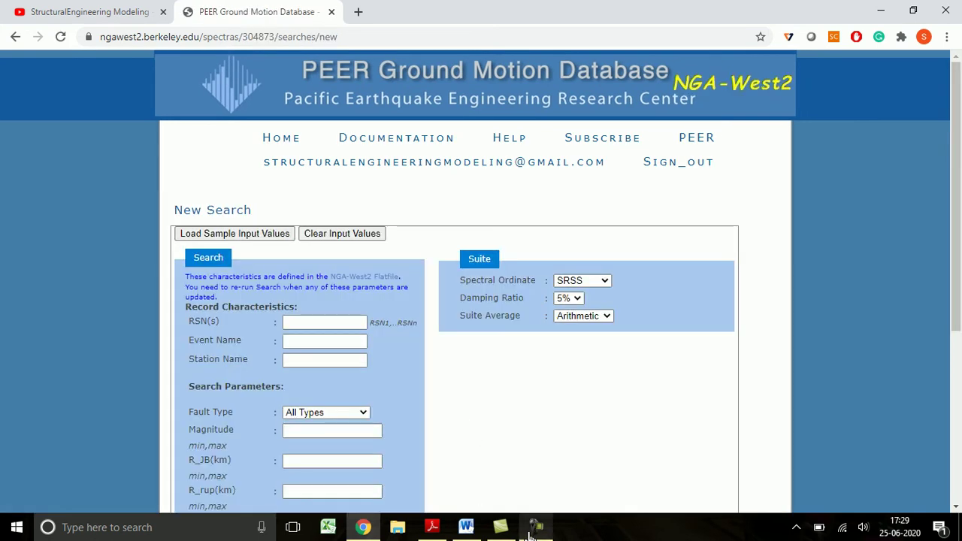
{"action": "left_click", "coordinate": [532, 528]}
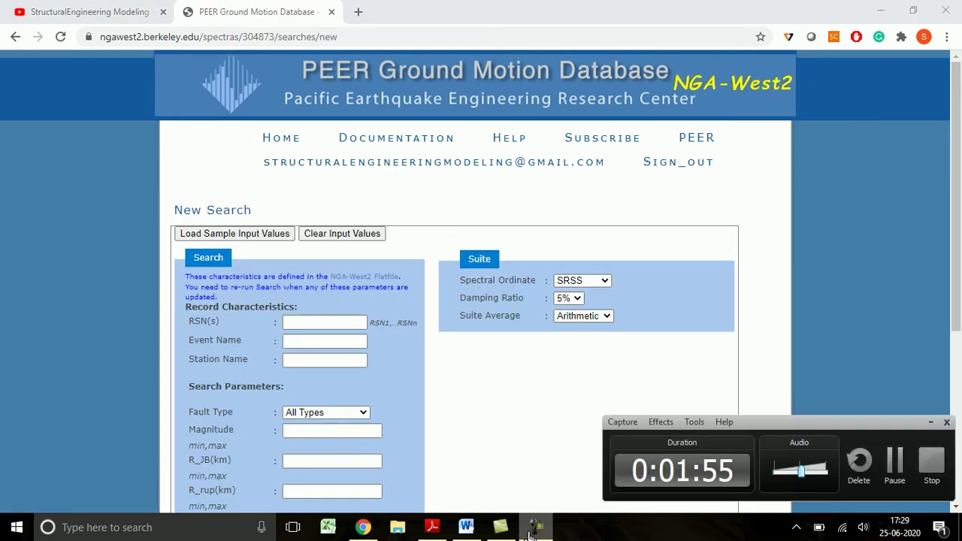
{"action": "left_click", "coordinate": [532, 528]}
Step: Examine the Event Name and Station Name fields and the available Fault Type options in the new search form
{"action": "scroll", "coordinate": [571, 388], "scroll_direction": "down", "scroll_amount": 2}
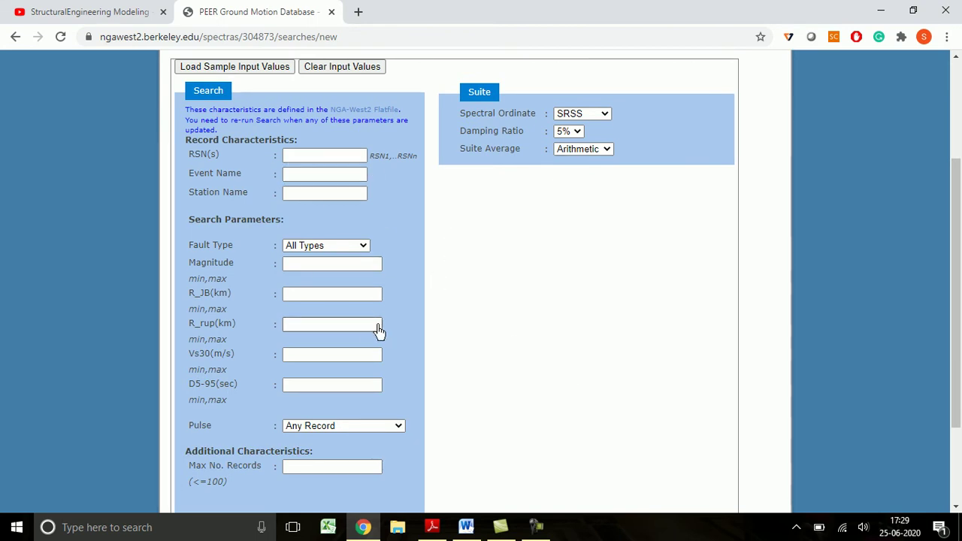
{"action": "left_click", "coordinate": [313, 178]}
{"action": "left_click", "coordinate": [459, 222]}
{"action": "left_click", "coordinate": [304, 197]}
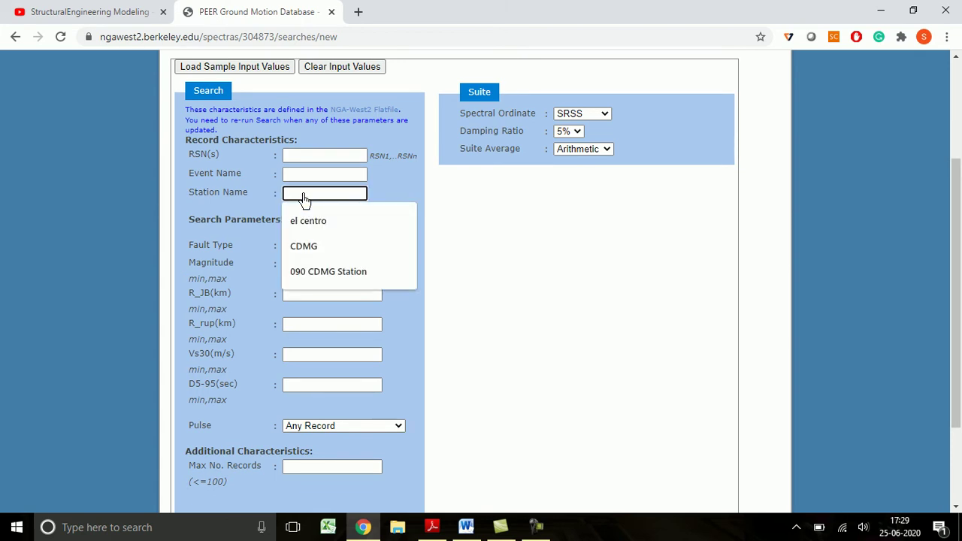
{"action": "left_click", "coordinate": [404, 195]}
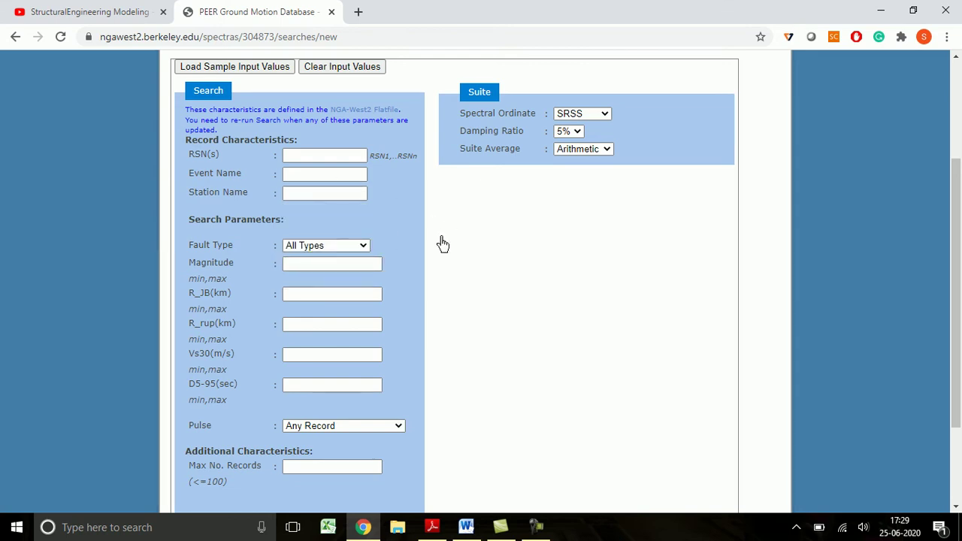
{"action": "scroll", "coordinate": [442, 243], "scroll_direction": "down", "scroll_amount": 1}
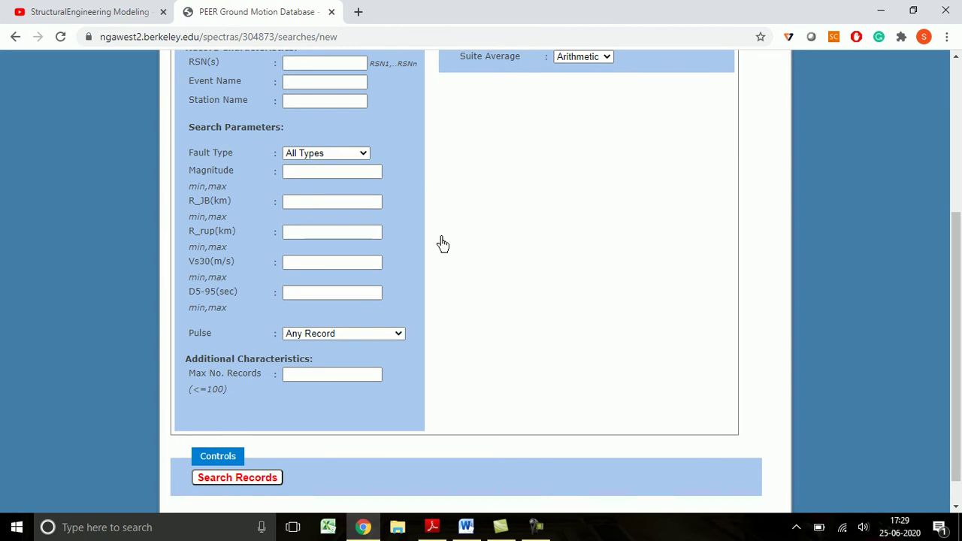
{"action": "left_click", "coordinate": [315, 158]}
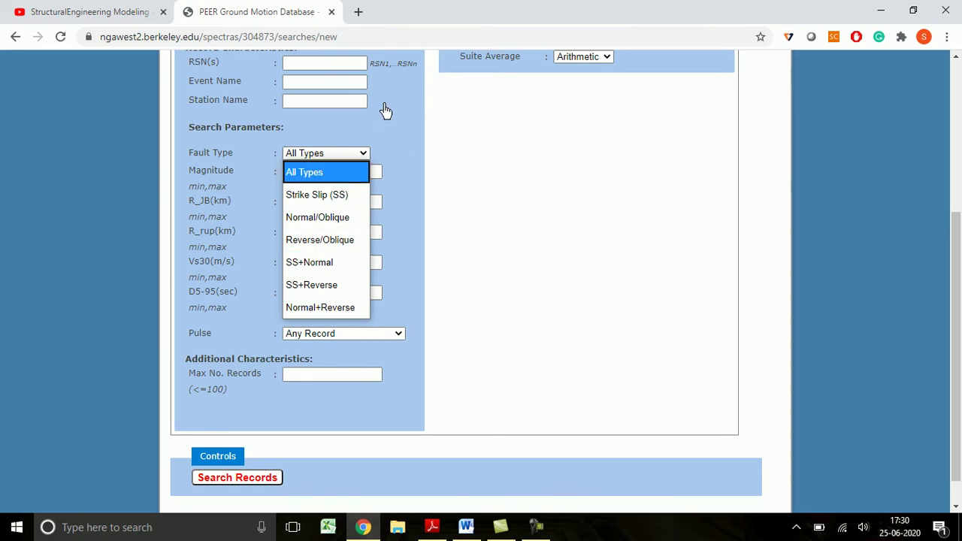
{"action": "left_click", "coordinate": [370, 138]}
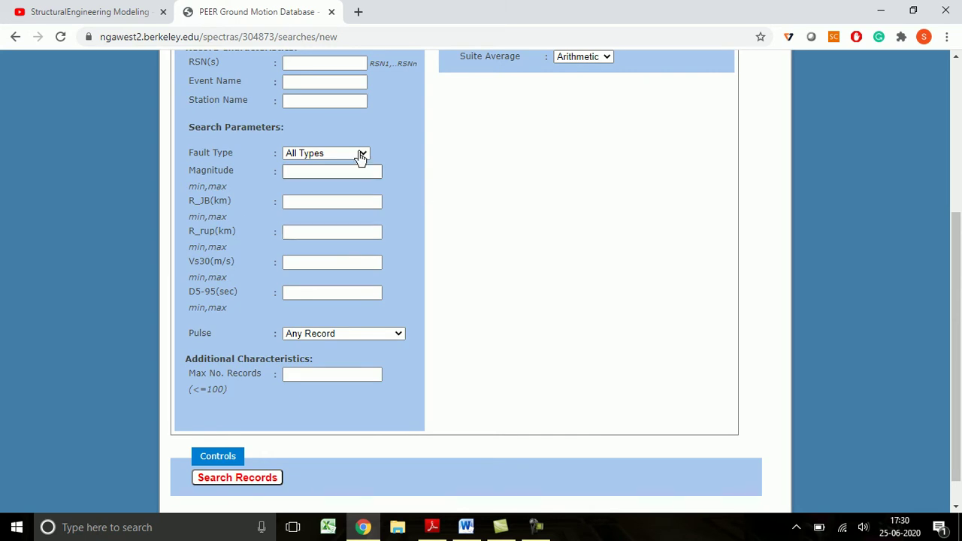
{"action": "left_click", "coordinate": [316, 177]}
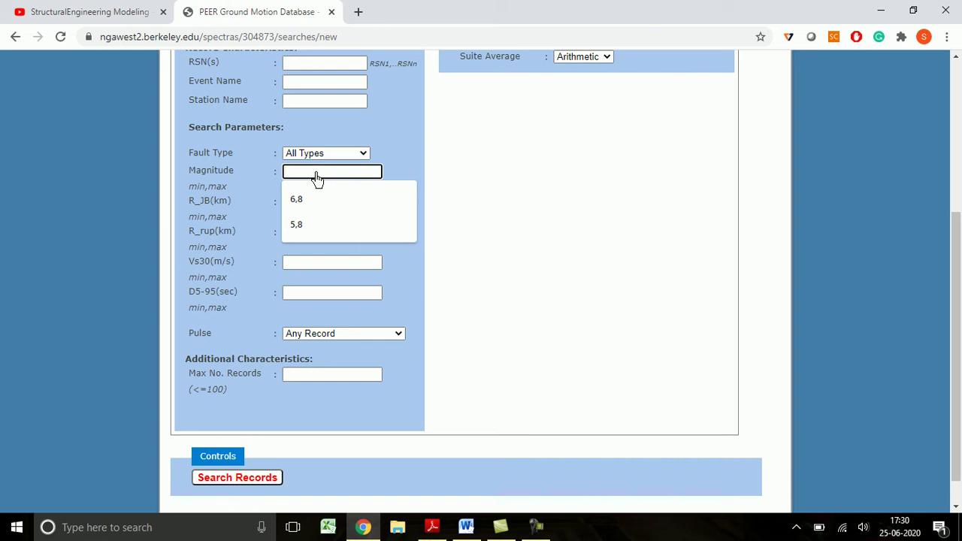
{"action": "key", "text": "Down"}
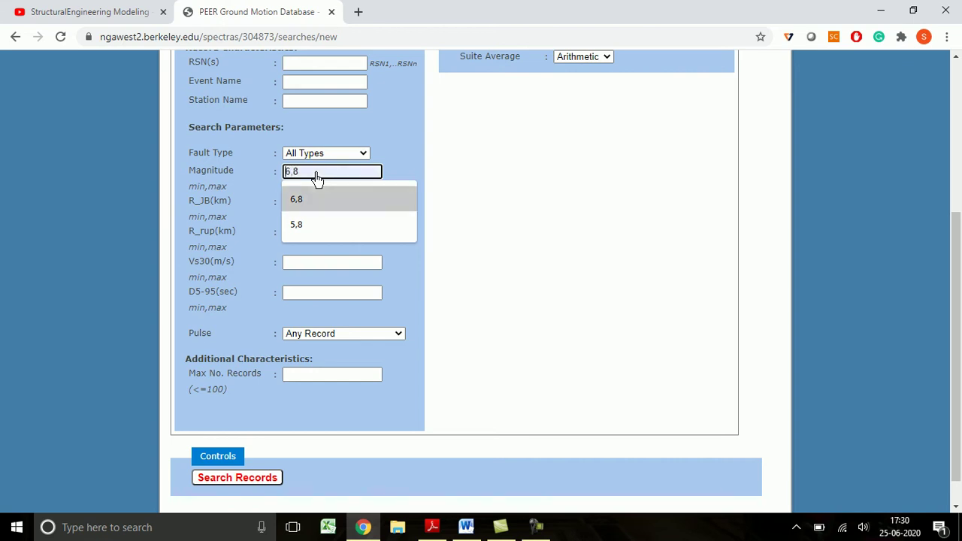
{"action": "left_click", "coordinate": [388, 166]}
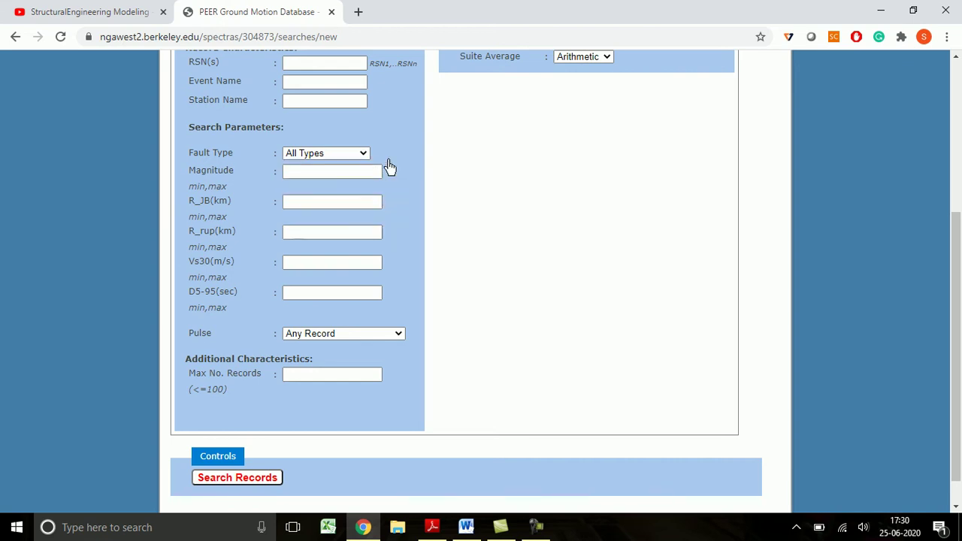
Step: Set the Magnitude min,max range to 6,8 in the search parameters
{"action": "left_click", "coordinate": [324, 173]}
{"action": "left_click", "coordinate": [293, 209]}
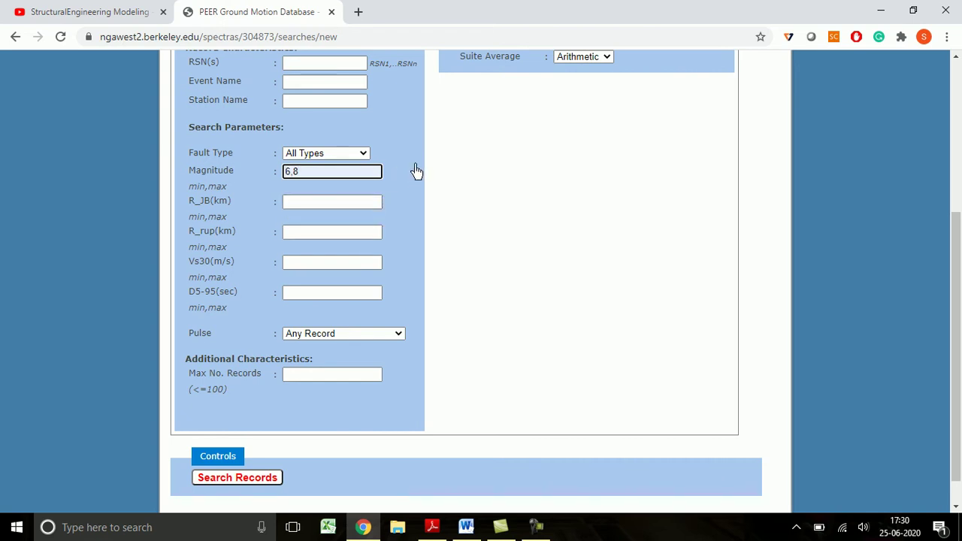
{"action": "left_click", "coordinate": [415, 170]}
{"action": "left_click", "coordinate": [285, 177]}
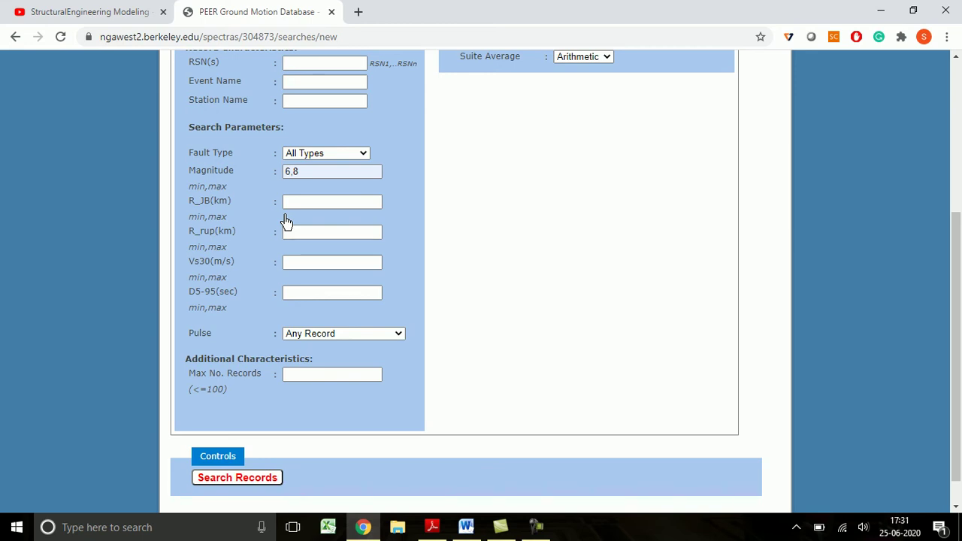
Step: Set the R_JB min,max range to 20,200 km in the search parameters
{"action": "left_click", "coordinate": [337, 209]}
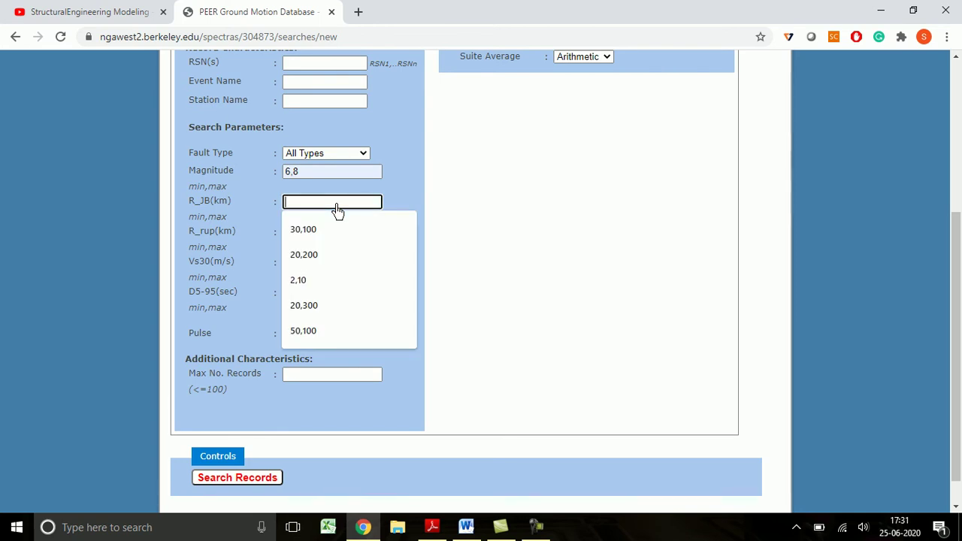
{"action": "key", "text": "Down"}
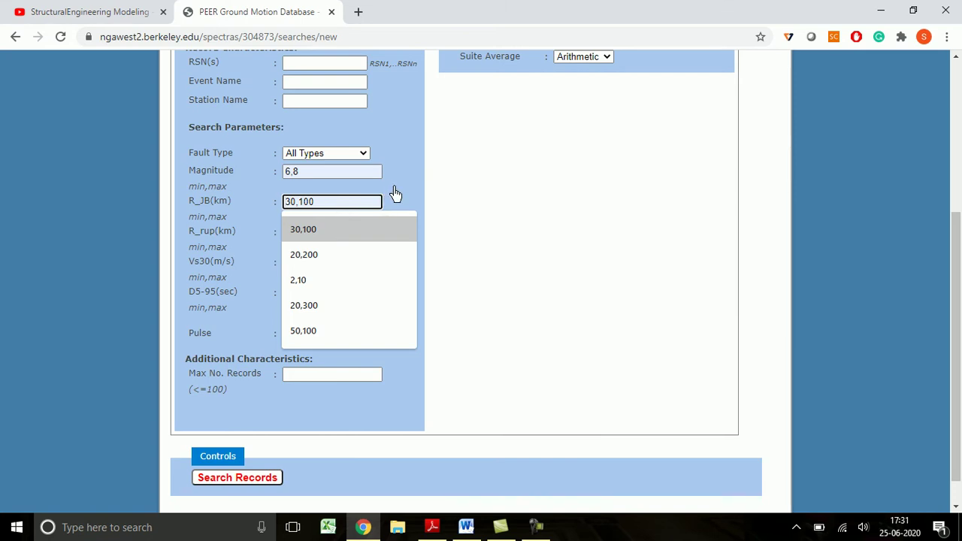
{"action": "left_click", "coordinate": [308, 255]}
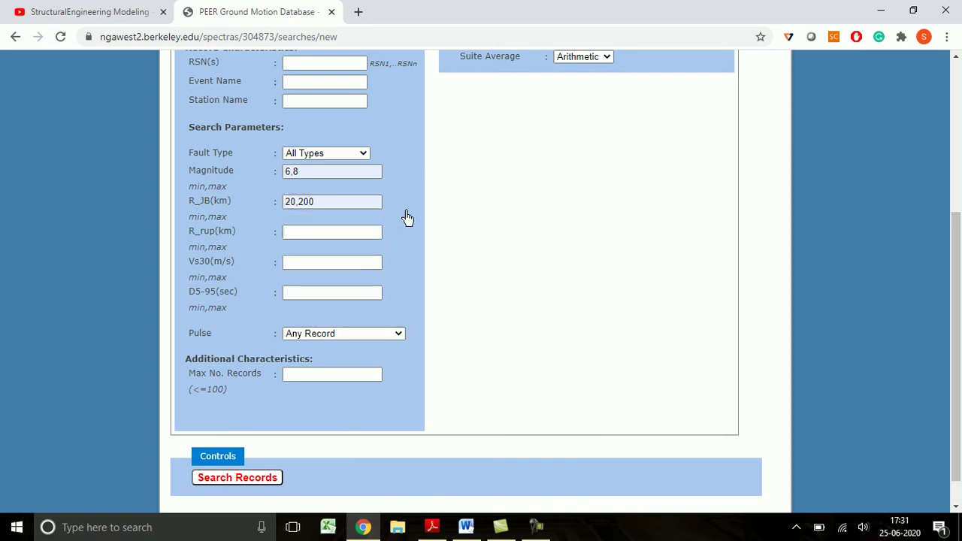
{"action": "left_click", "coordinate": [295, 237]}
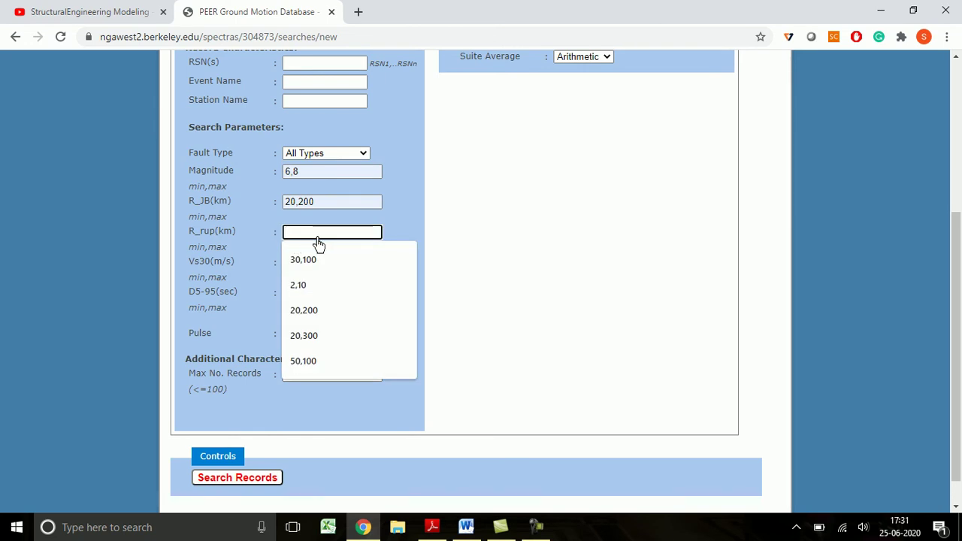
{"action": "left_click", "coordinate": [400, 224]}
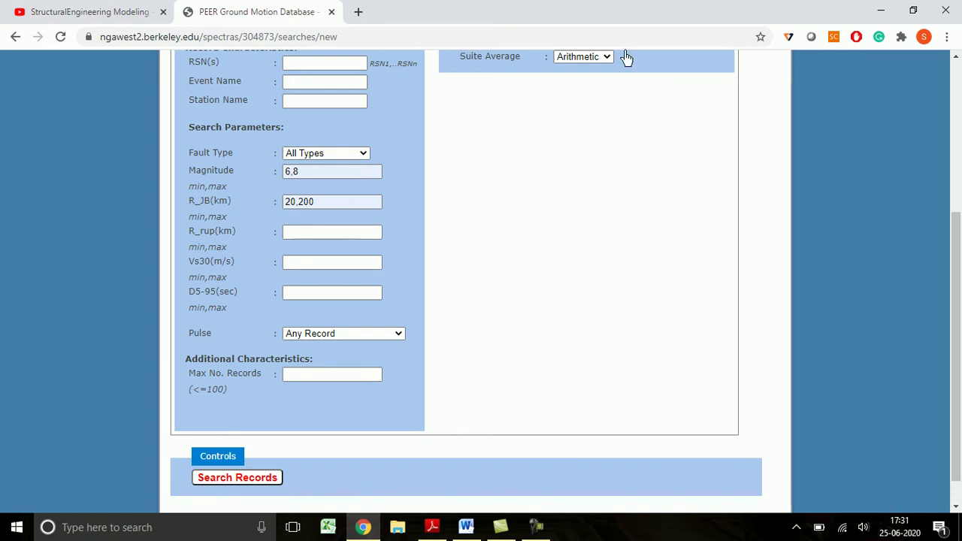
Step: Open the example PDF from the Downloads folder and examine its source-to-site distance diagram
{"action": "left_click", "coordinate": [396, 529]}
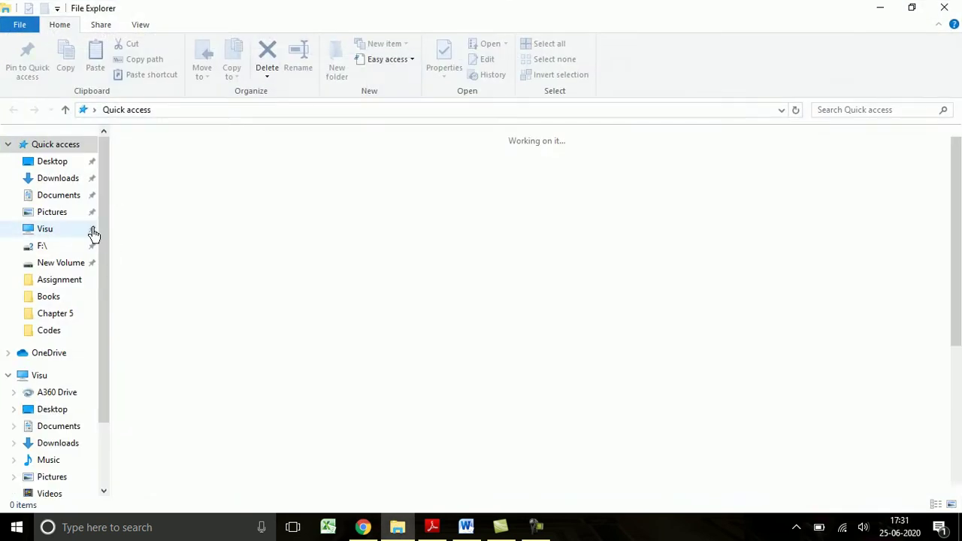
{"action": "left_click", "coordinate": [57, 181]}
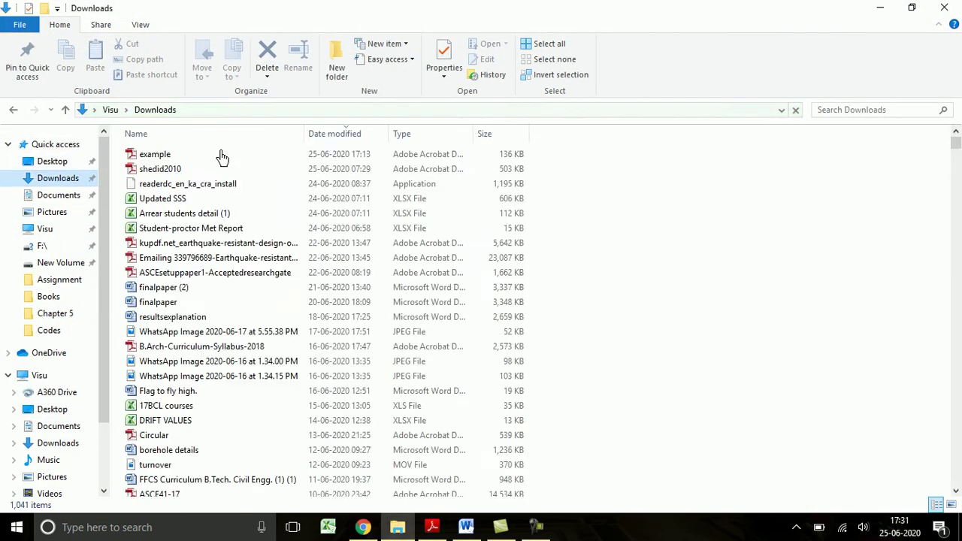
{"action": "left_click", "coordinate": [165, 157]}
{"action": "double_click", "coordinate": [166, 158]}
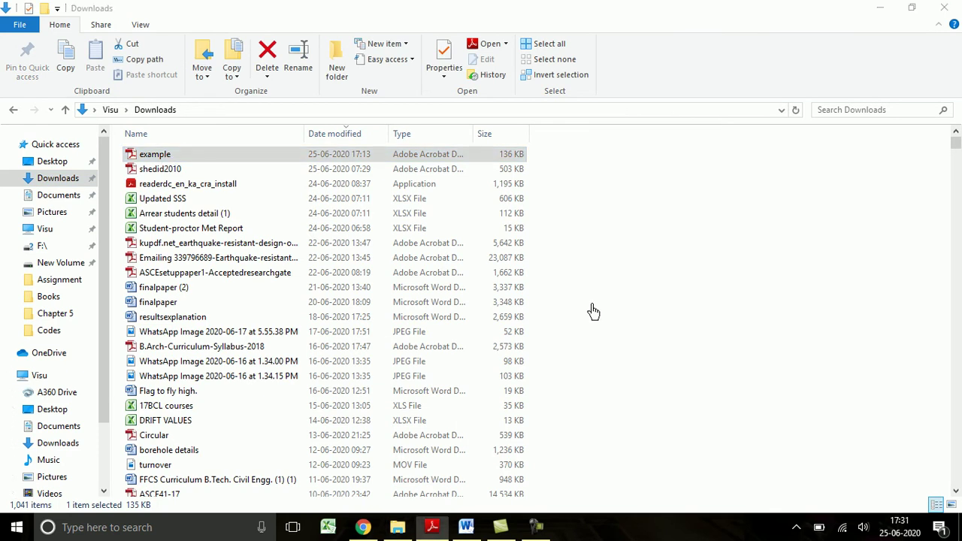
{"action": "scroll", "coordinate": [692, 302], "scroll_direction": "down", "scroll_amount": 3}
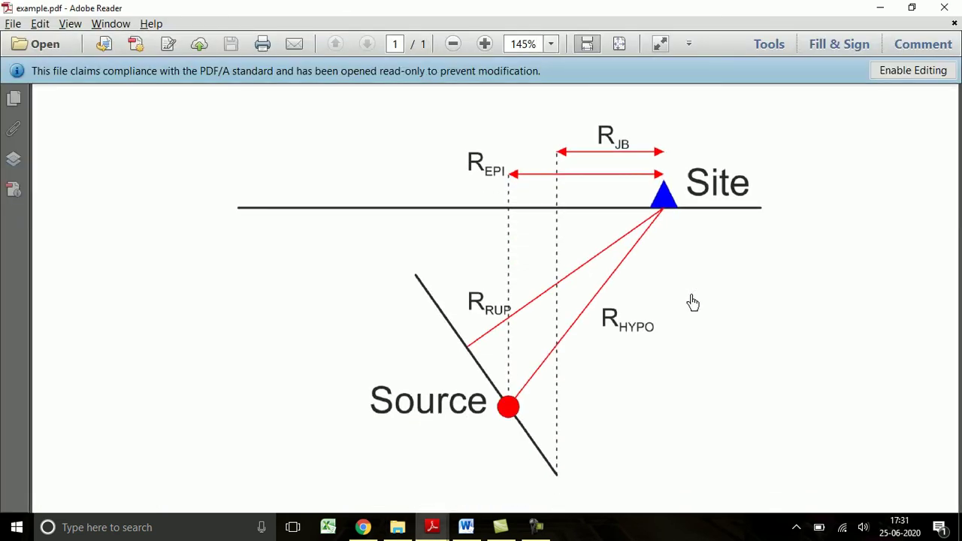
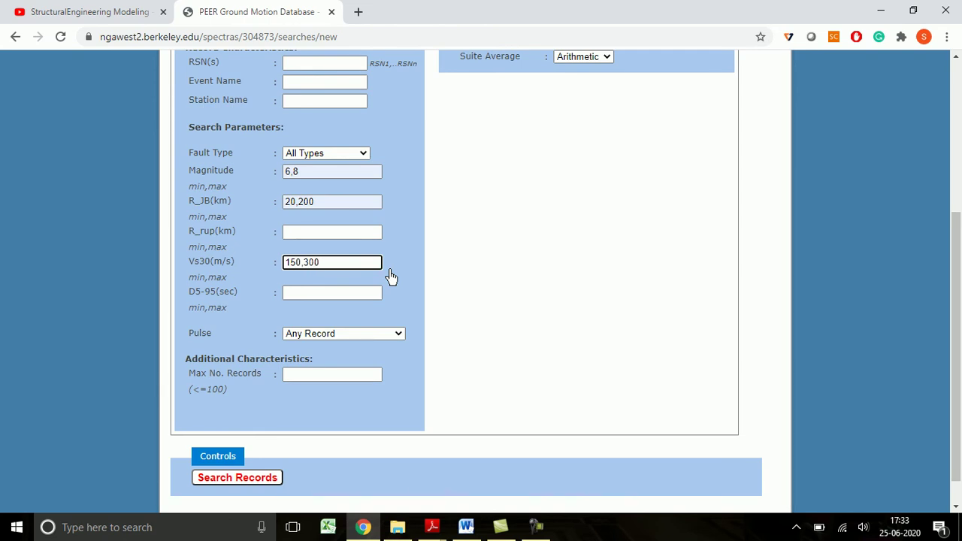
Step: Set the Pulse option to Any Record and run the search for records
{"action": "left_click", "coordinate": [344, 336]}
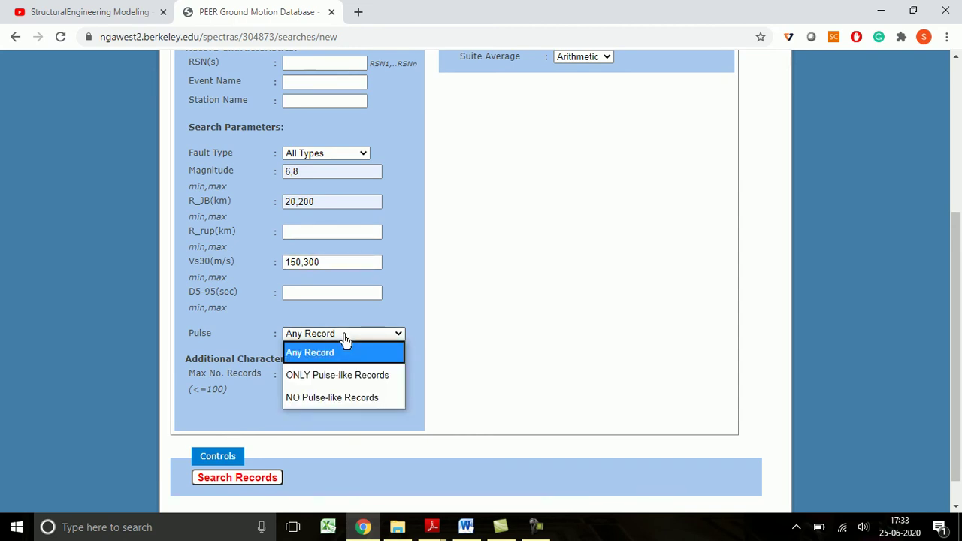
{"action": "left_click", "coordinate": [295, 354]}
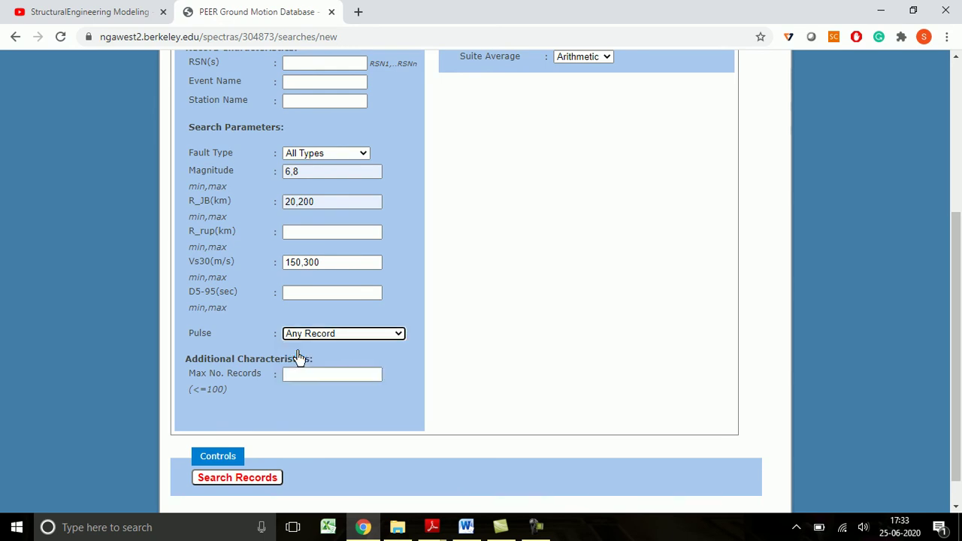
{"action": "left_click", "coordinate": [351, 318]}
{"action": "scroll", "coordinate": [375, 344], "scroll_direction": "down", "scroll_amount": 1}
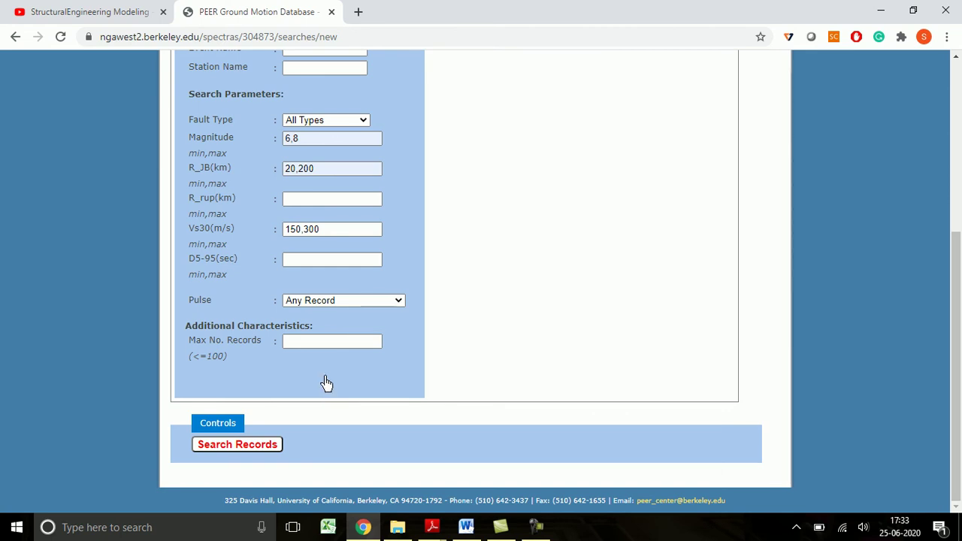
{"action": "left_click", "coordinate": [229, 445]}
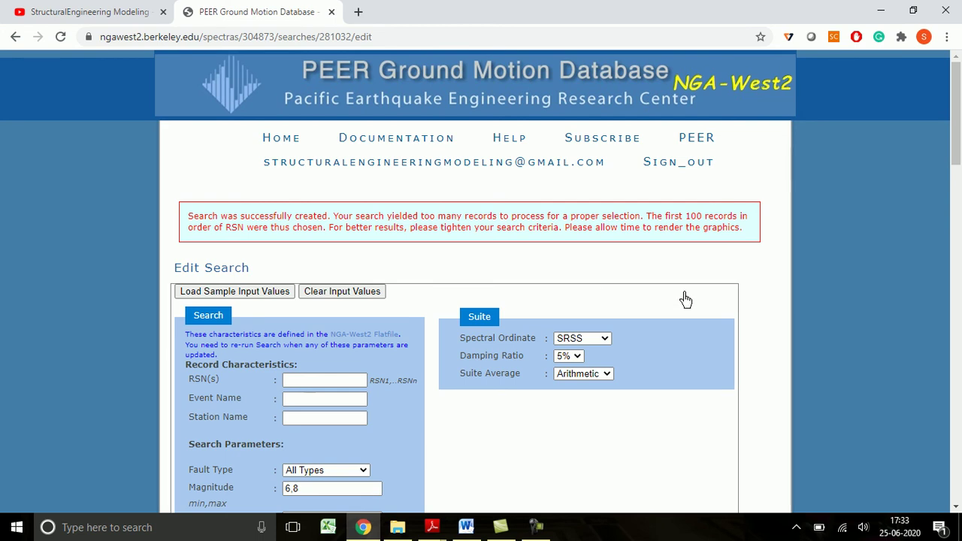
Step: Examine the unscaled spectra plot and all columns of the results metadata table, through to the Vertical Acc. File Name column
{"action": "scroll", "coordinate": [685, 299], "scroll_direction": "down", "scroll_amount": 15}
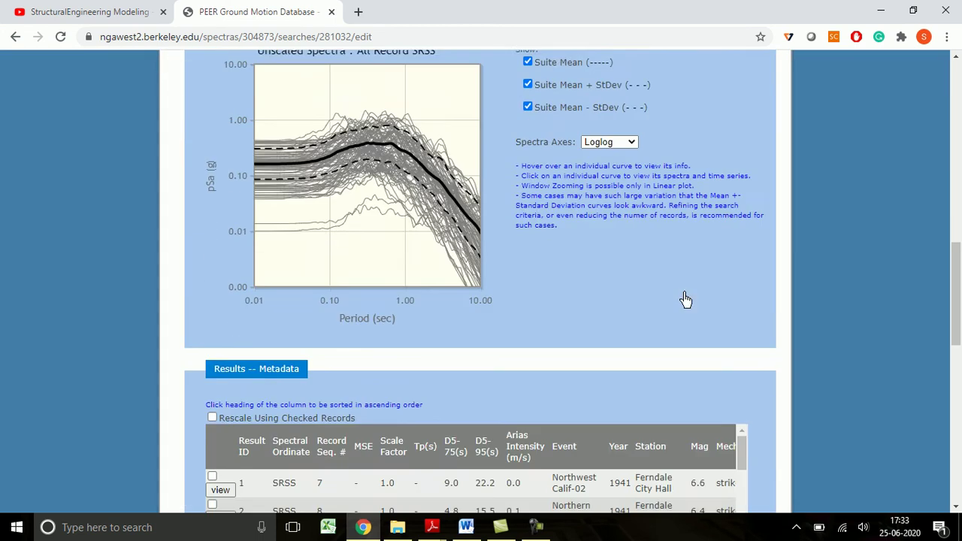
{"action": "scroll", "coordinate": [685, 298], "scroll_direction": "up", "scroll_amount": 2}
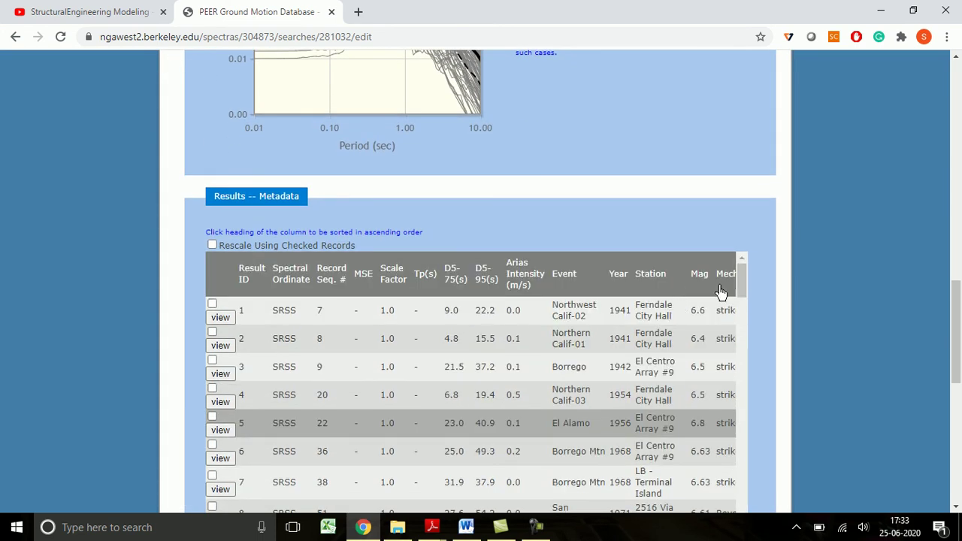
{"action": "scroll", "coordinate": [766, 325], "scroll_direction": "down", "scroll_amount": 2}
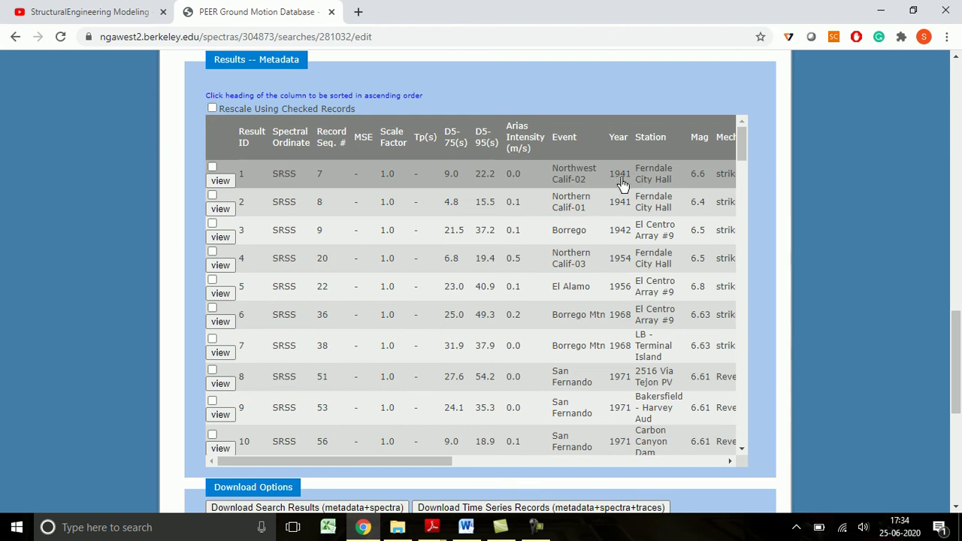
{"action": "left_click_drag", "start_coordinate": [296, 461], "coordinate": [400, 475]}
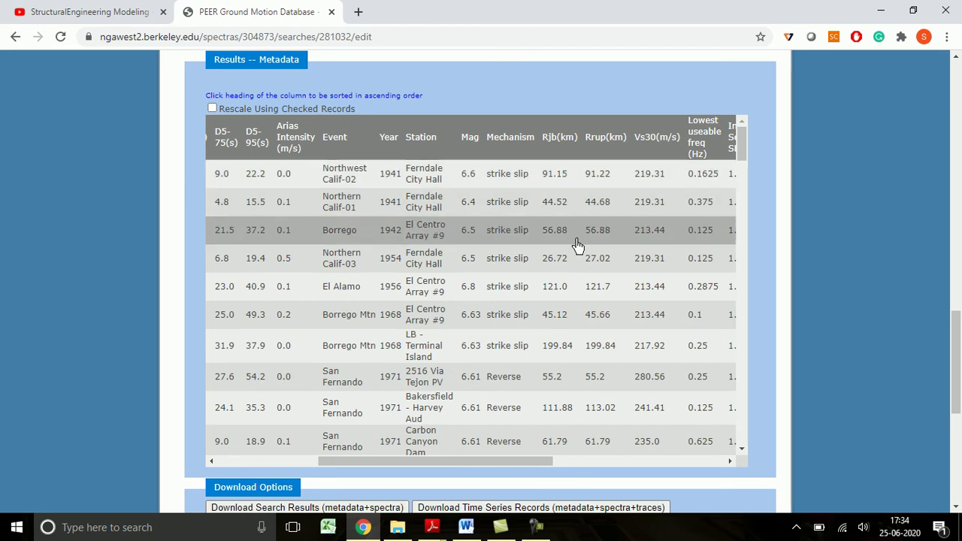
{"action": "left_click_drag", "start_coordinate": [487, 468], "coordinate": [597, 472]}
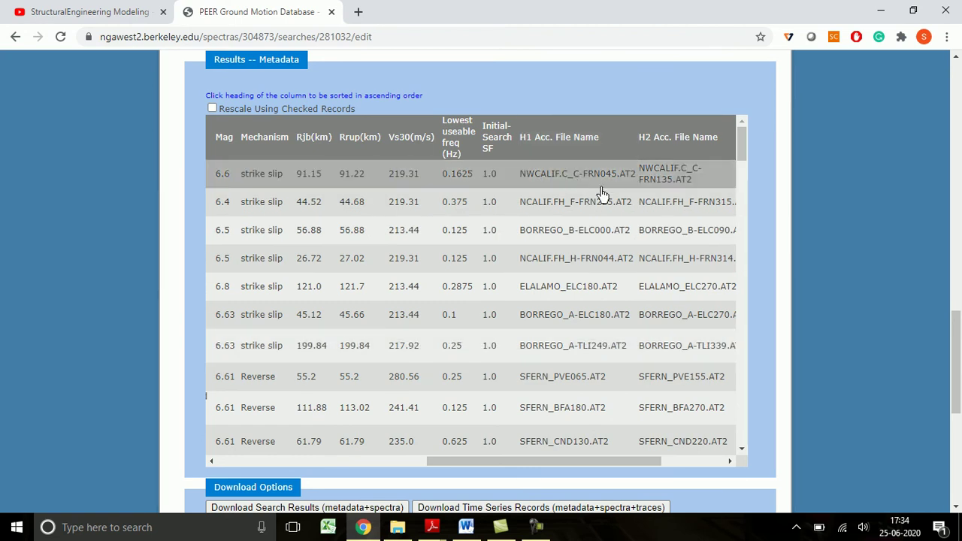
{"action": "left_click_drag", "start_coordinate": [494, 469], "coordinate": [608, 458]}
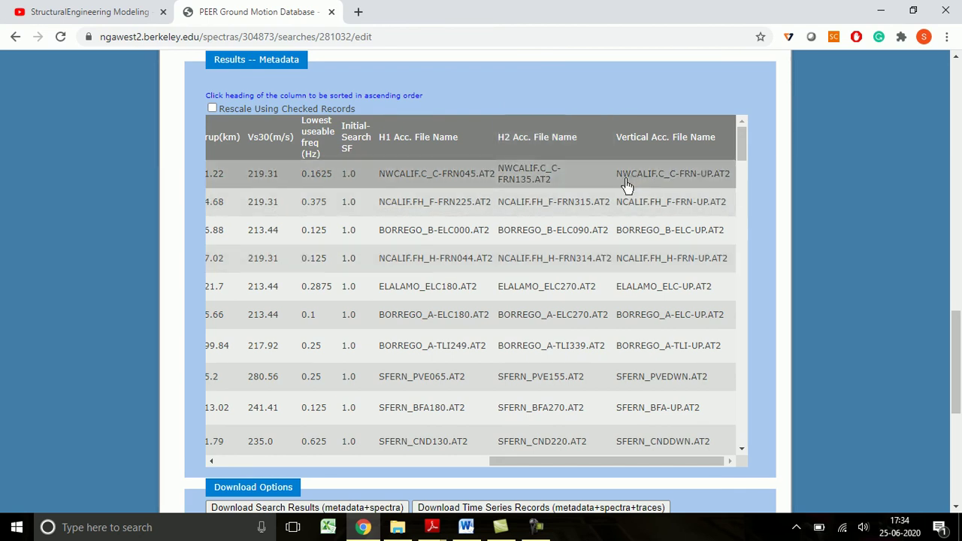
{"action": "left_click_drag", "start_coordinate": [516, 469], "coordinate": [139, 495]}
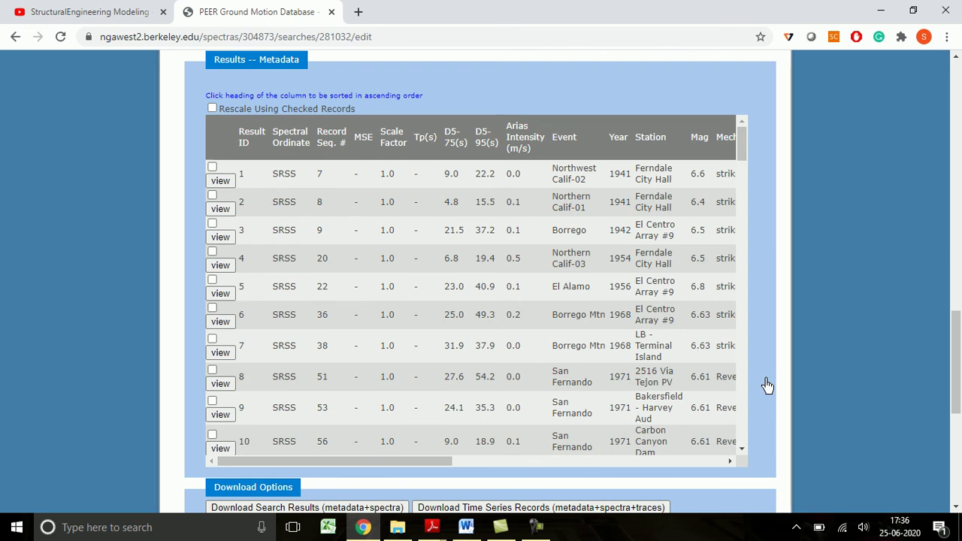
Step: Download the time series records with metadata, spectra and traces, and accept the large-download prompt
{"action": "scroll", "coordinate": [767, 385], "scroll_direction": "down", "scroll_amount": 2}
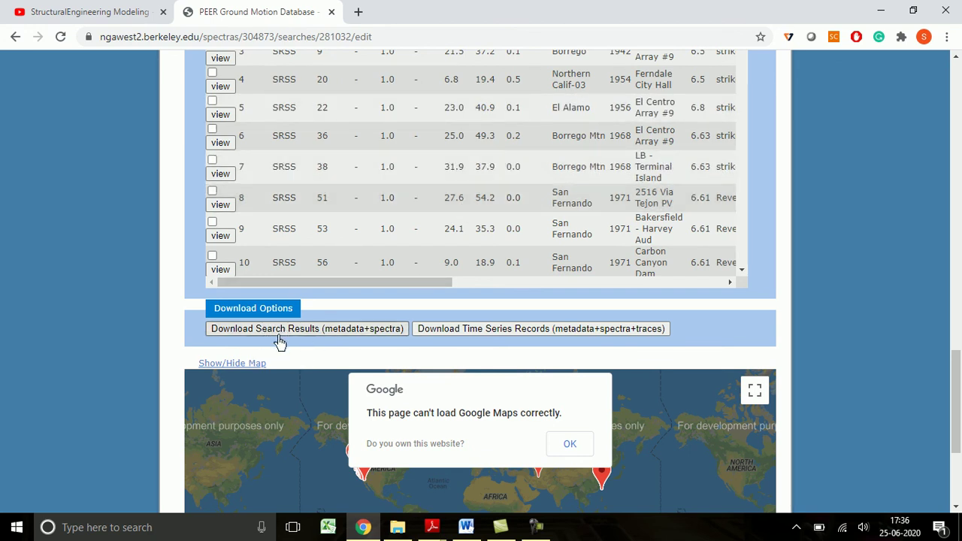
{"action": "left_click", "coordinate": [507, 332]}
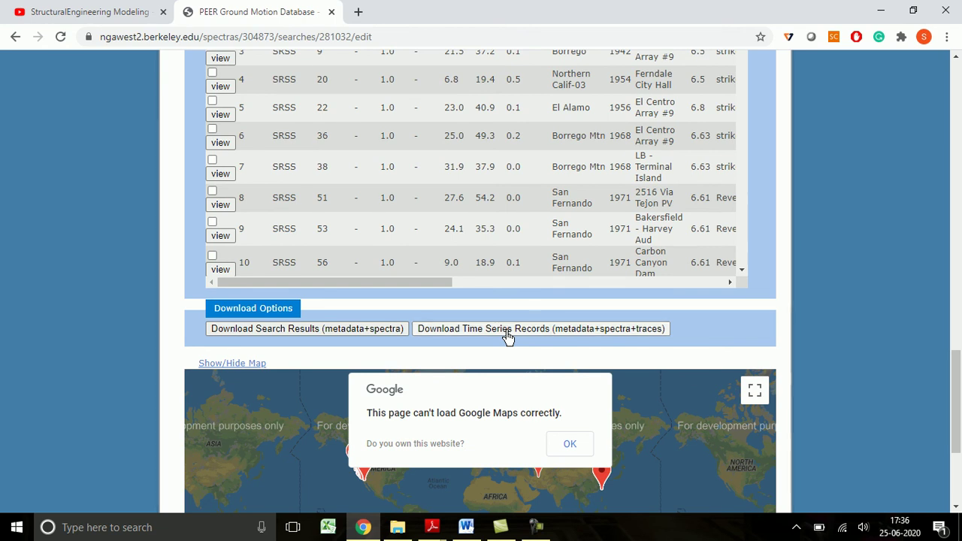
{"action": "left_click", "coordinate": [614, 213]}
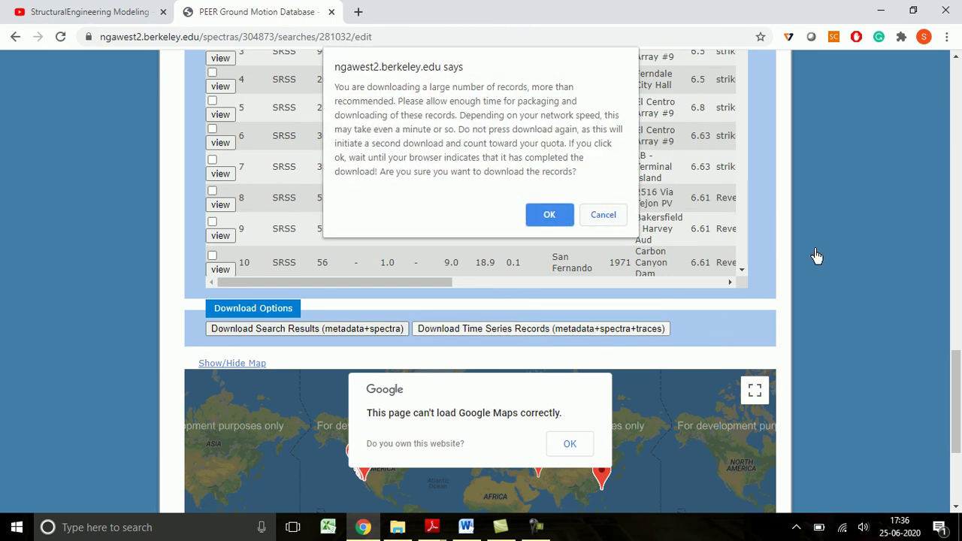
{"action": "left_click", "coordinate": [554, 219]}
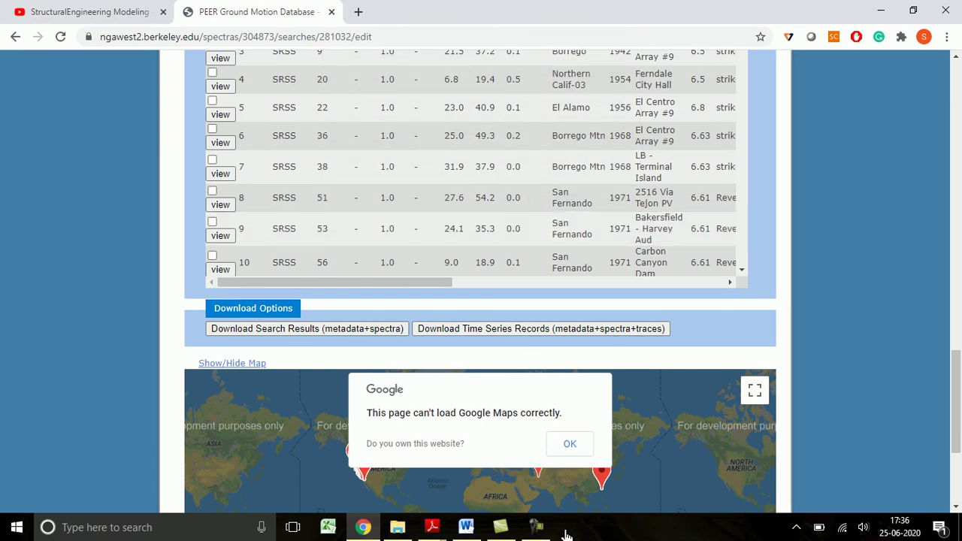
{"action": "left_click", "coordinate": [535, 526]}
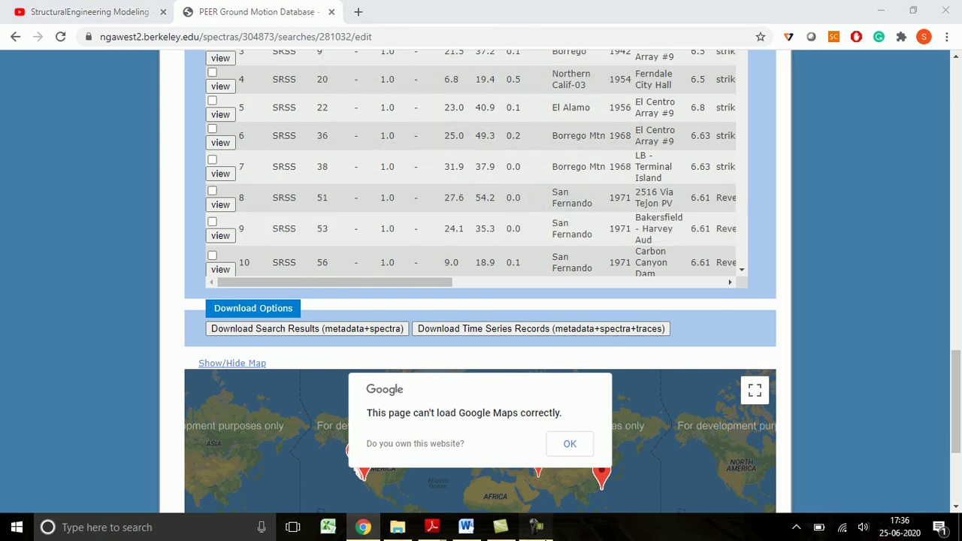
{"action": "left_click", "coordinate": [894, 471]}
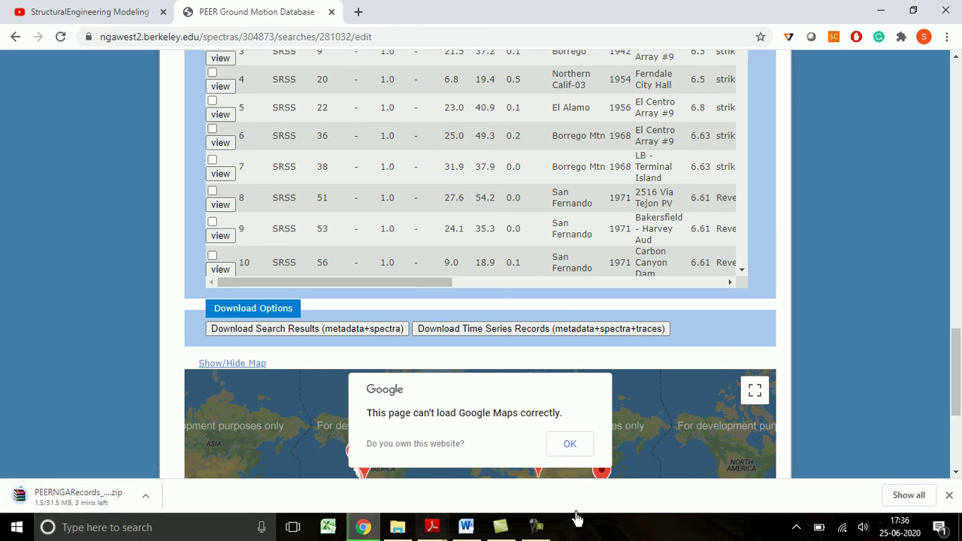
{"action": "left_click", "coordinate": [539, 531]}
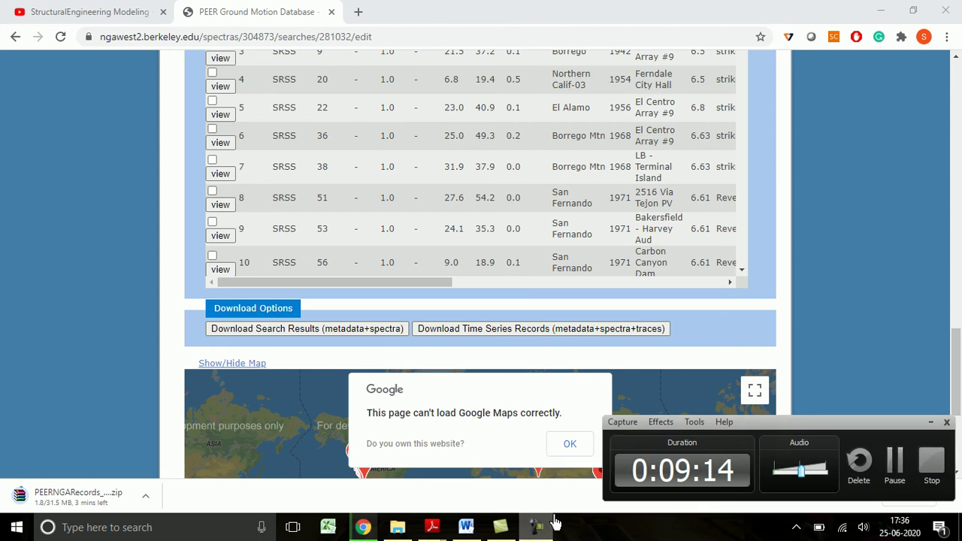
{"action": "left_click", "coordinate": [894, 462]}
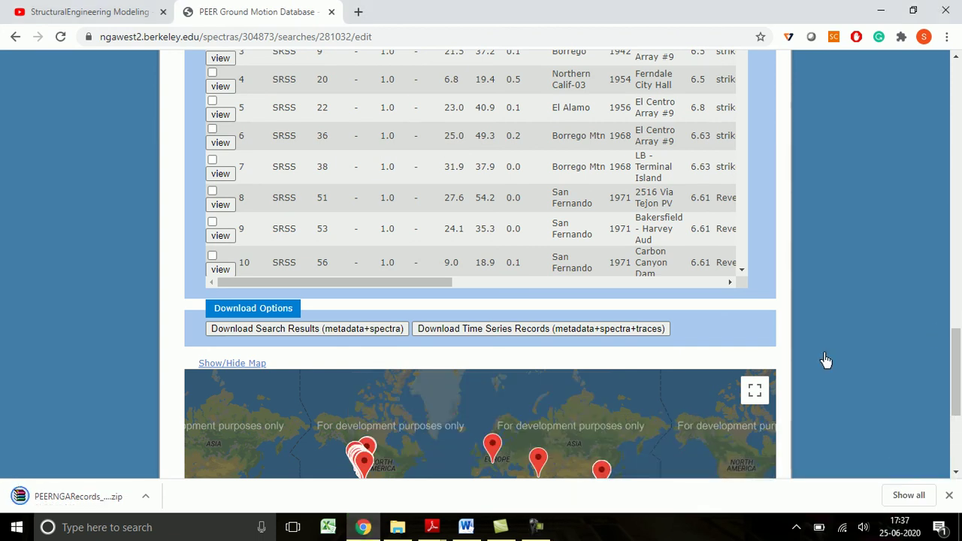
Step: Show the downloaded PEERNGARecords_Unscaled (1) archive in its folder, open it in WinRAR and dismiss the extra WinRAR window
{"action": "right_click", "coordinate": [83, 502]}
{"action": "left_click", "coordinate": [143, 458]}
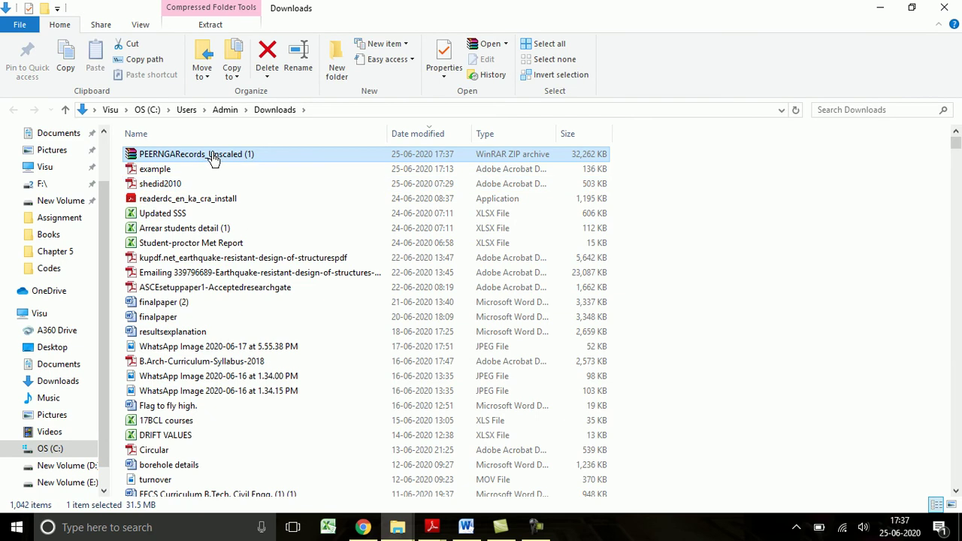
{"action": "double_click", "coordinate": [213, 156]}
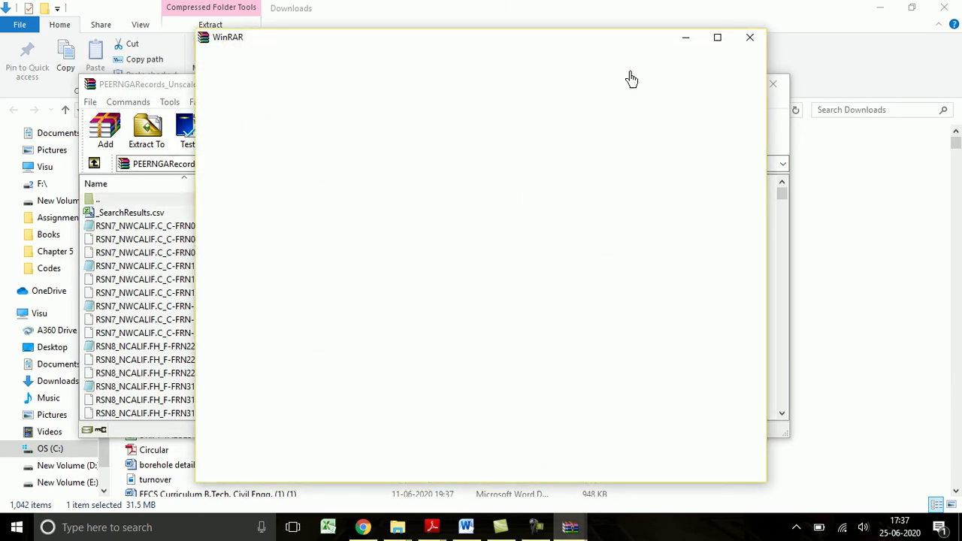
{"action": "left_click", "coordinate": [751, 37]}
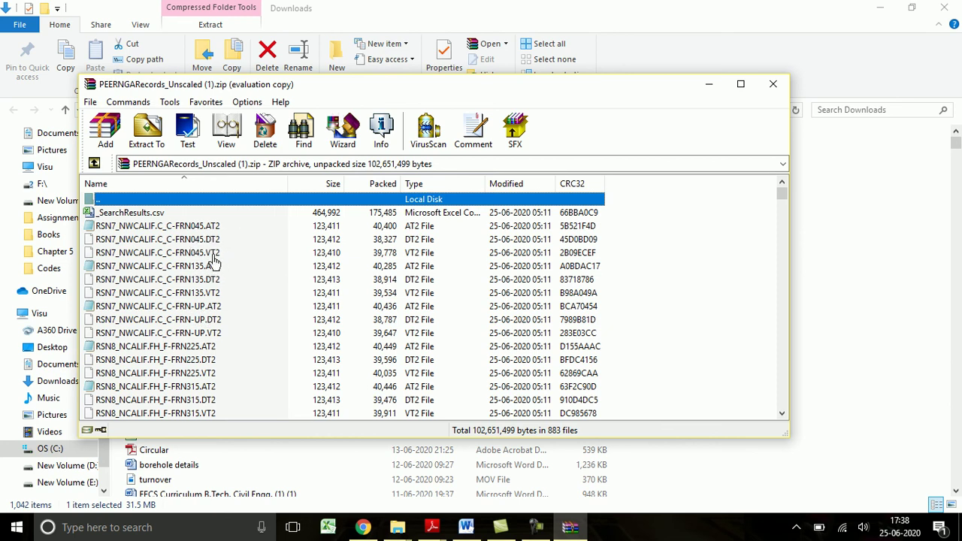
Step: Select all the RSN7_NWCALIF.C_C files in the archive, from FRN045.AT2 through FRN-UP.VT2
{"action": "left_click", "coordinate": [204, 228]}
{"action": "key", "text": "shift+Down"}
{"action": "key", "text": "shift+Down"}
{"action": "key", "text": "shift+Down"}
{"action": "key", "text": "shift+Down"}
{"action": "key", "text": "shift+Down"}
{"action": "key", "text": "shift+Down"}
{"action": "key", "text": "shift+Down"}
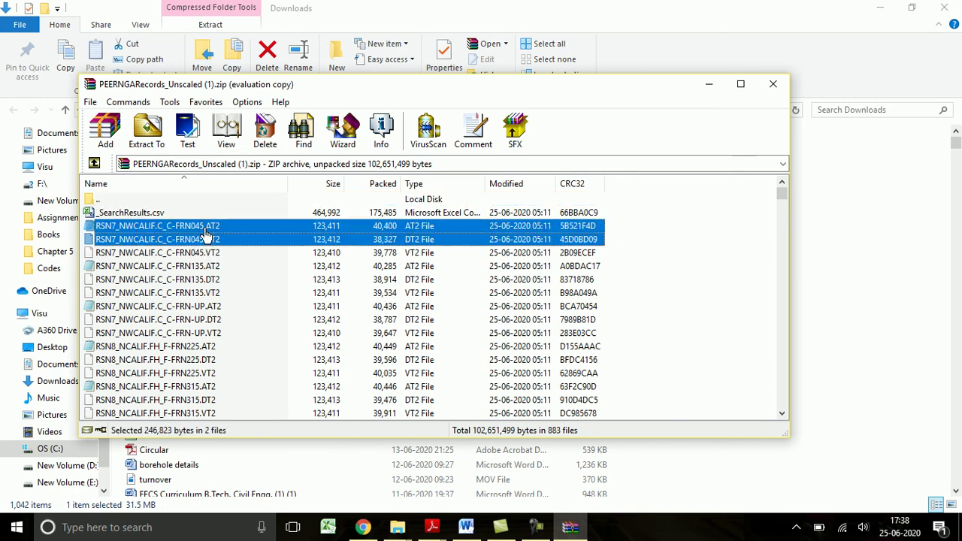
{"action": "key", "text": "shift+Down"}
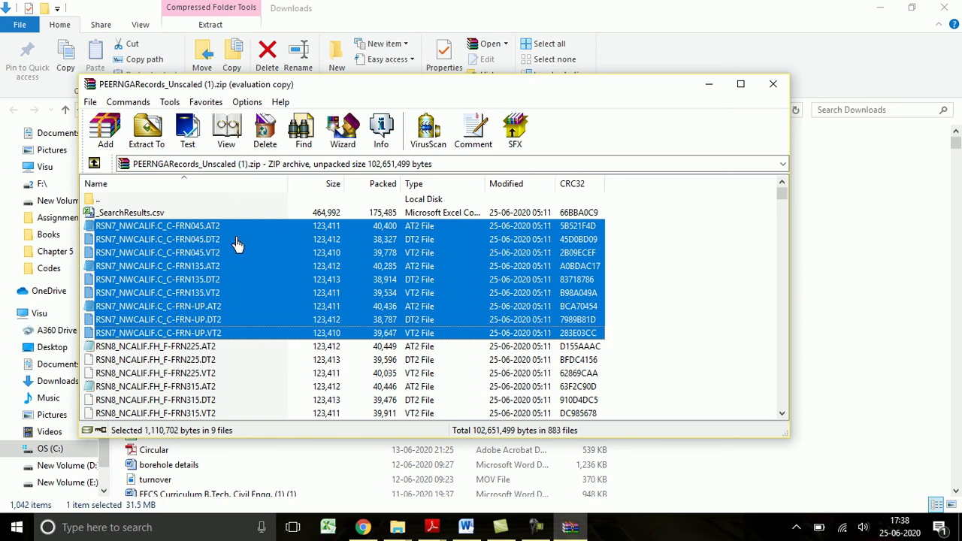
Step: Examine the acceleration time series in RSN7_NWCALIF.C_C-FRN045.AT2, and close the file and the archive
{"action": "double_click", "coordinate": [194, 228]}
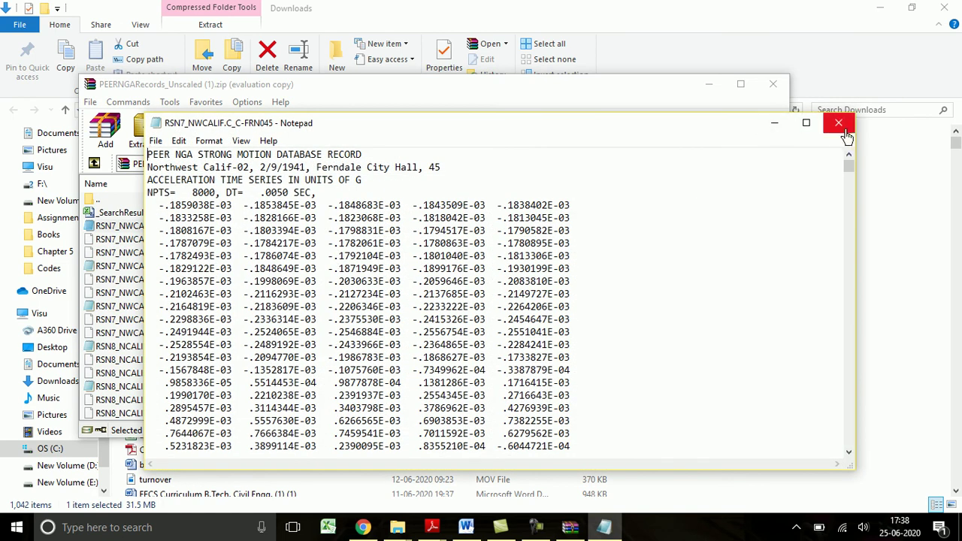
{"action": "left_click", "coordinate": [853, 133]}
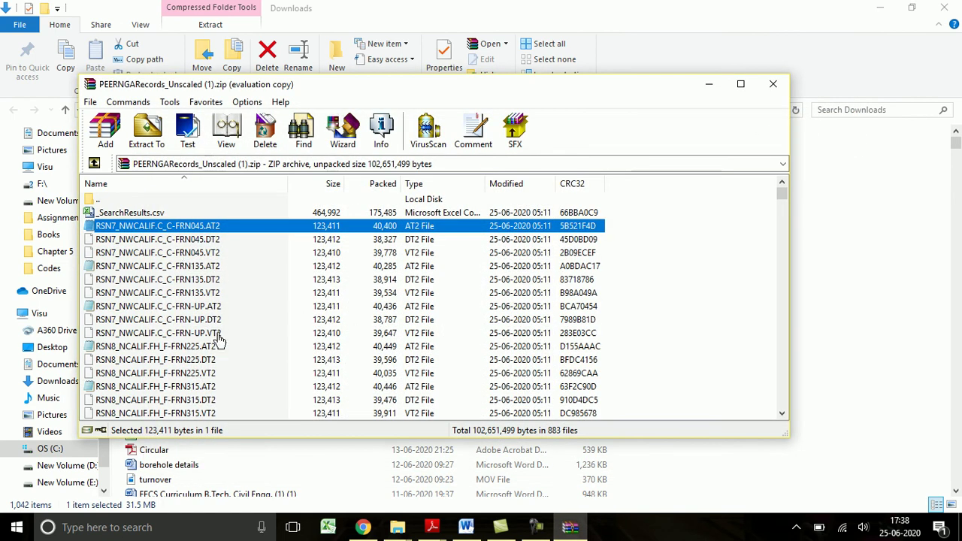
{"action": "left_click", "coordinate": [172, 240]}
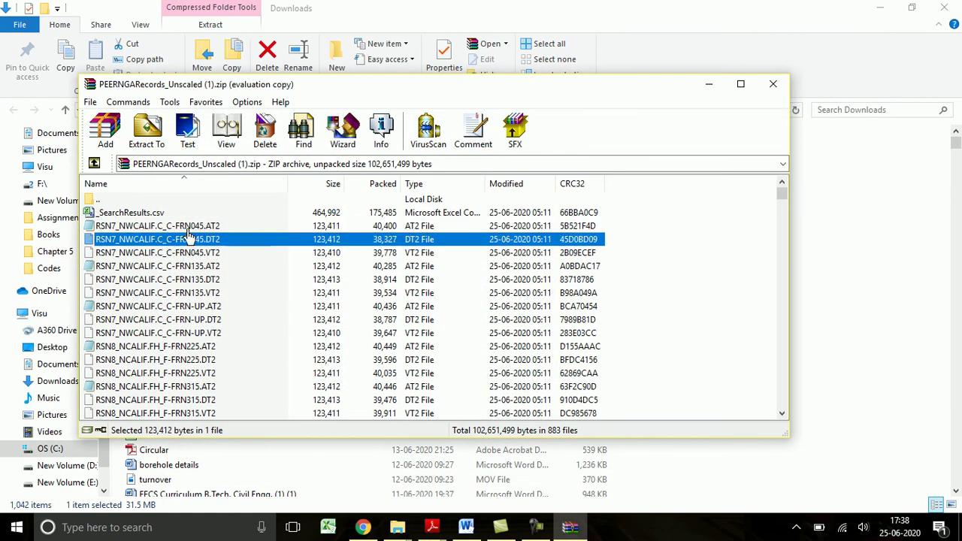
{"action": "double_click", "coordinate": [182, 228]}
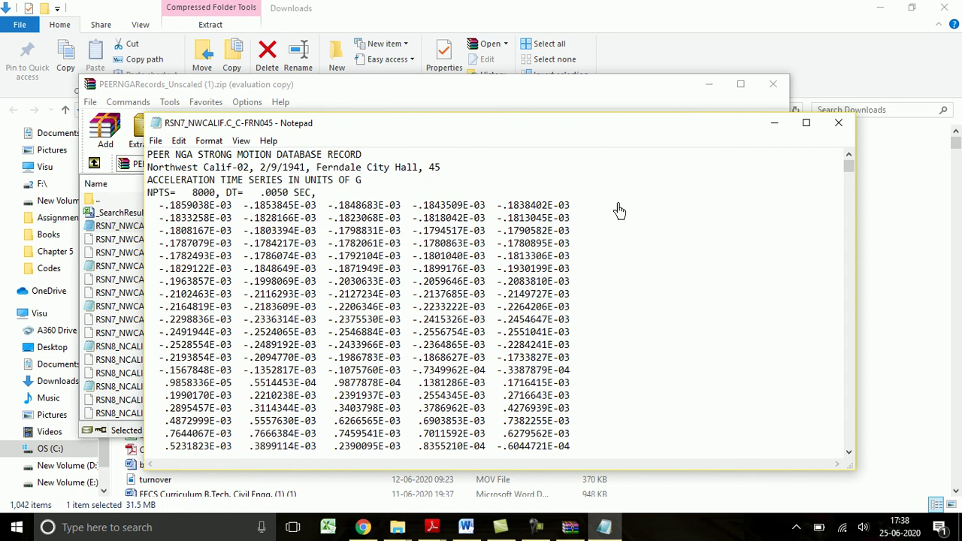
{"action": "left_click", "coordinate": [838, 123]}
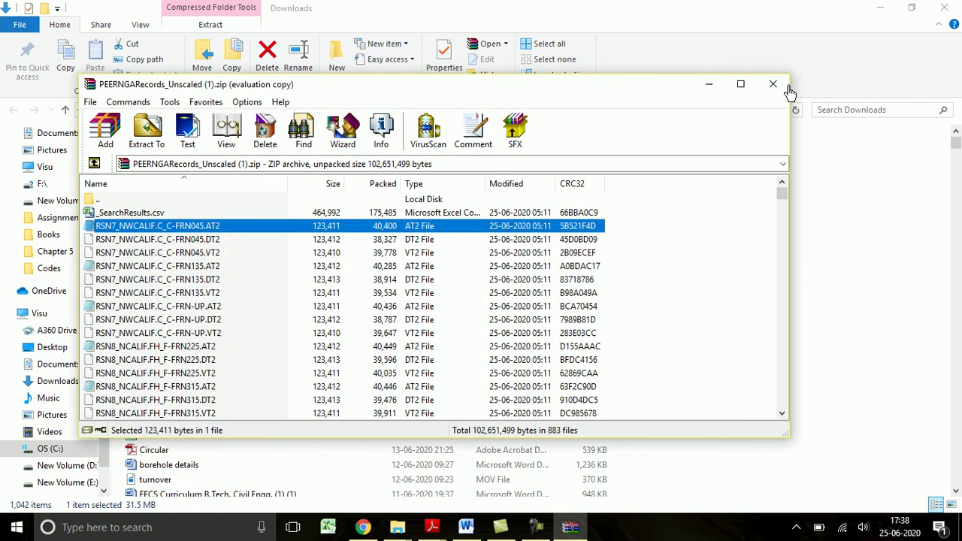
{"action": "left_click", "coordinate": [772, 86]}
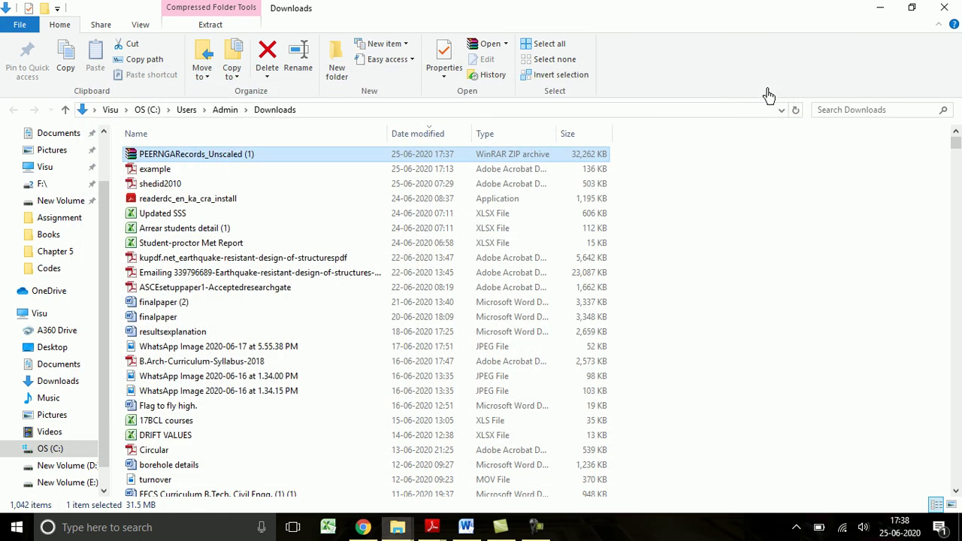
{"action": "left_click", "coordinate": [535, 526]}
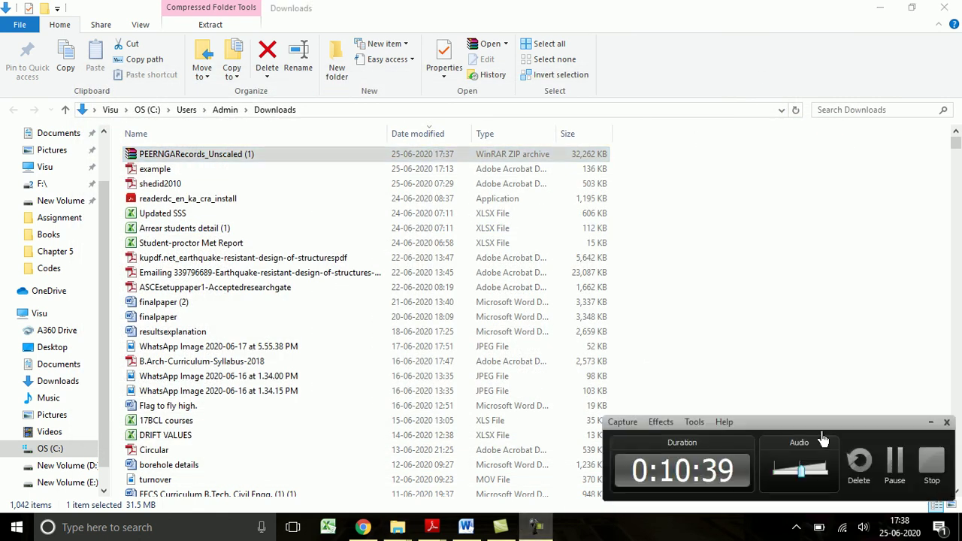